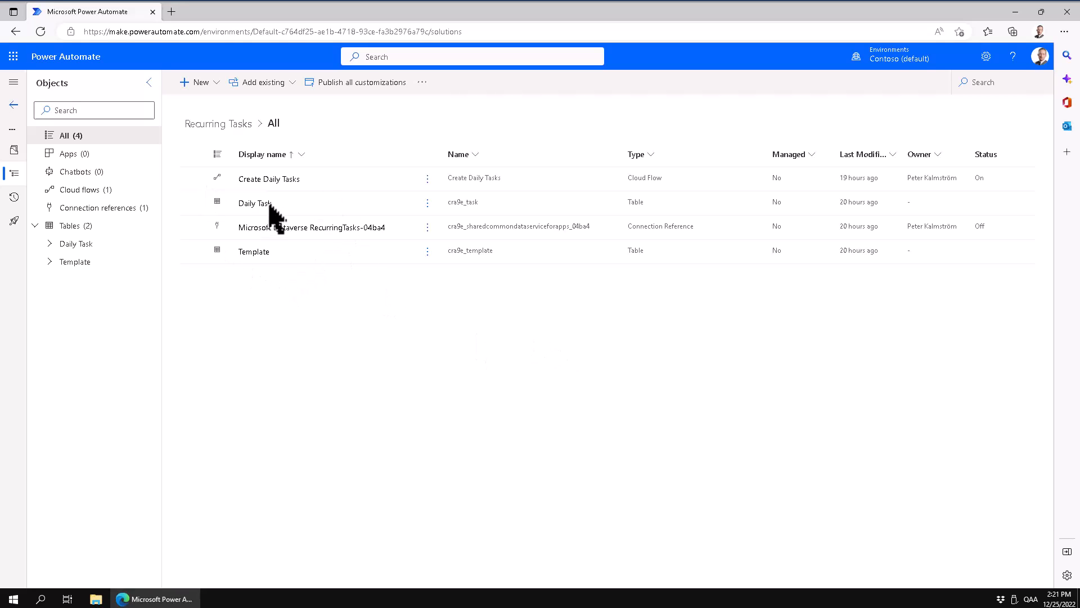
Create a new model-driven app named Task To Do in the Recurring Tasks solution.
click(71, 154)
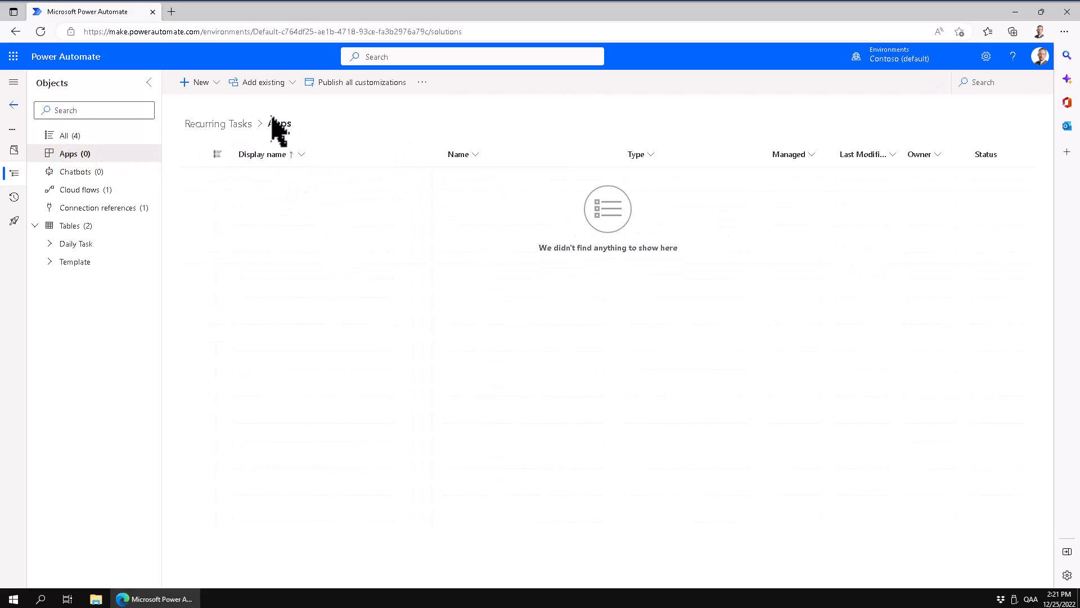
click(218, 85)
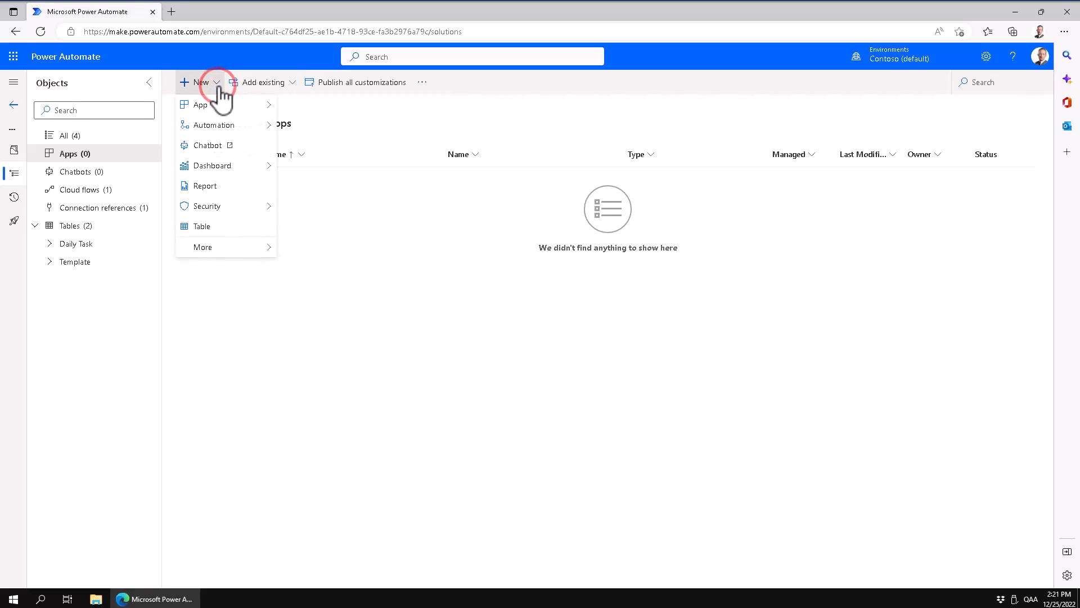
mouse_move(217, 109)
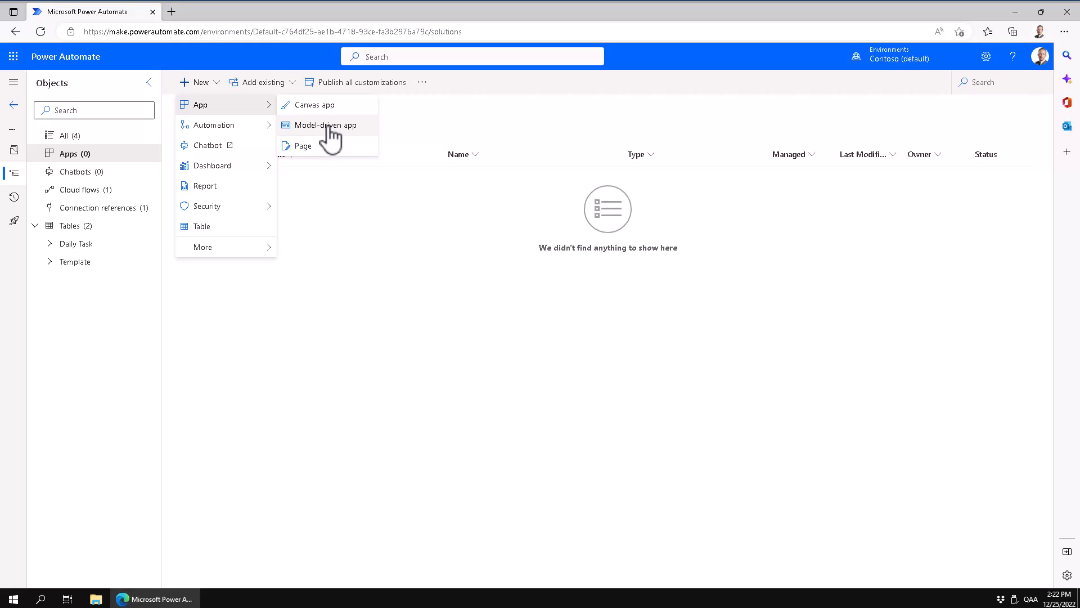
click(301, 126)
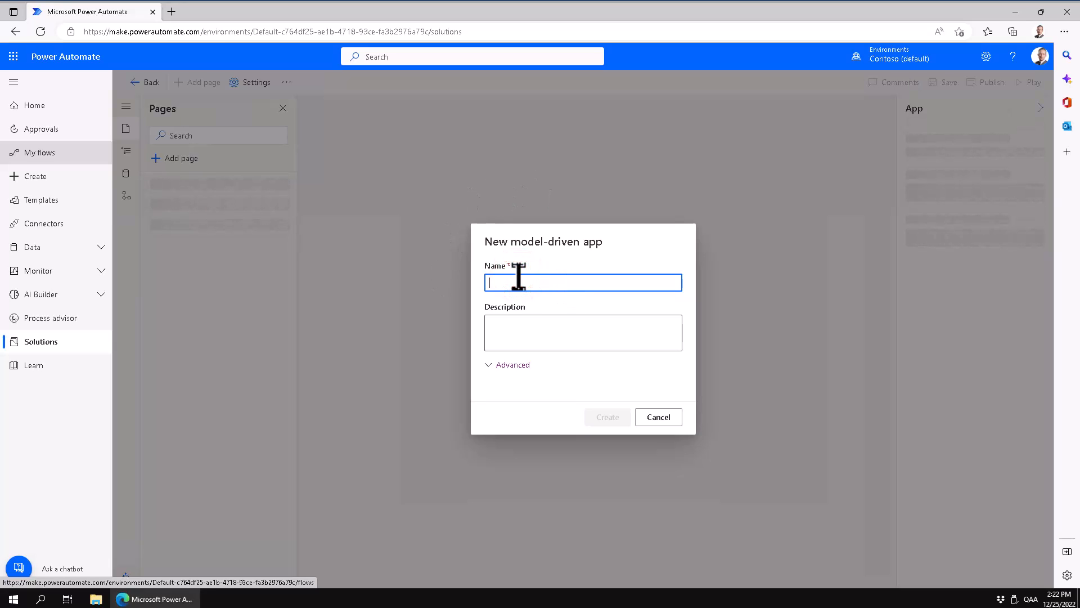
text(Task To Do)
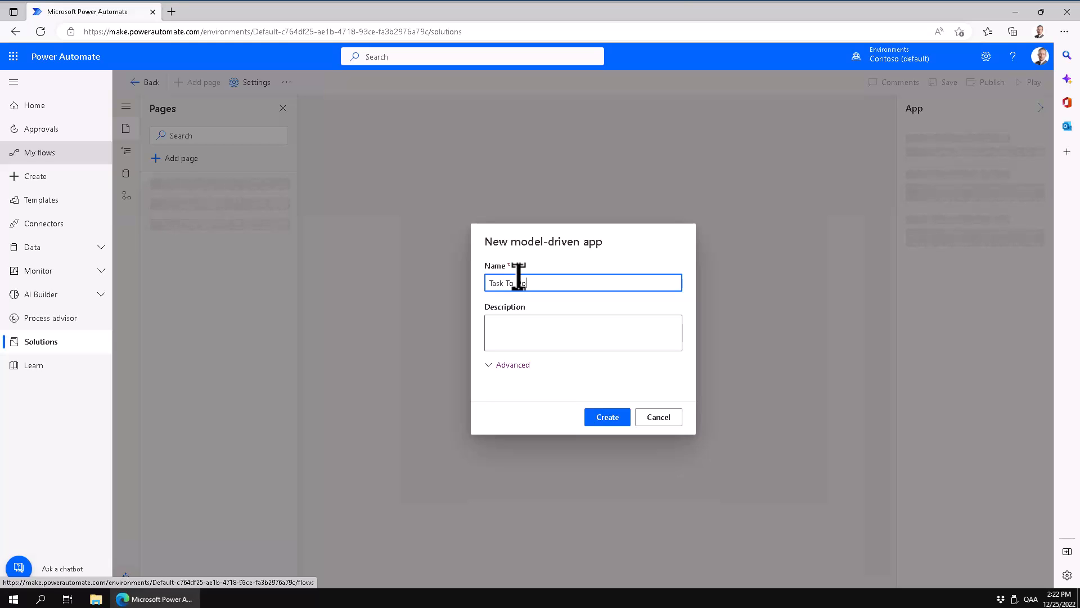
click(602, 417)
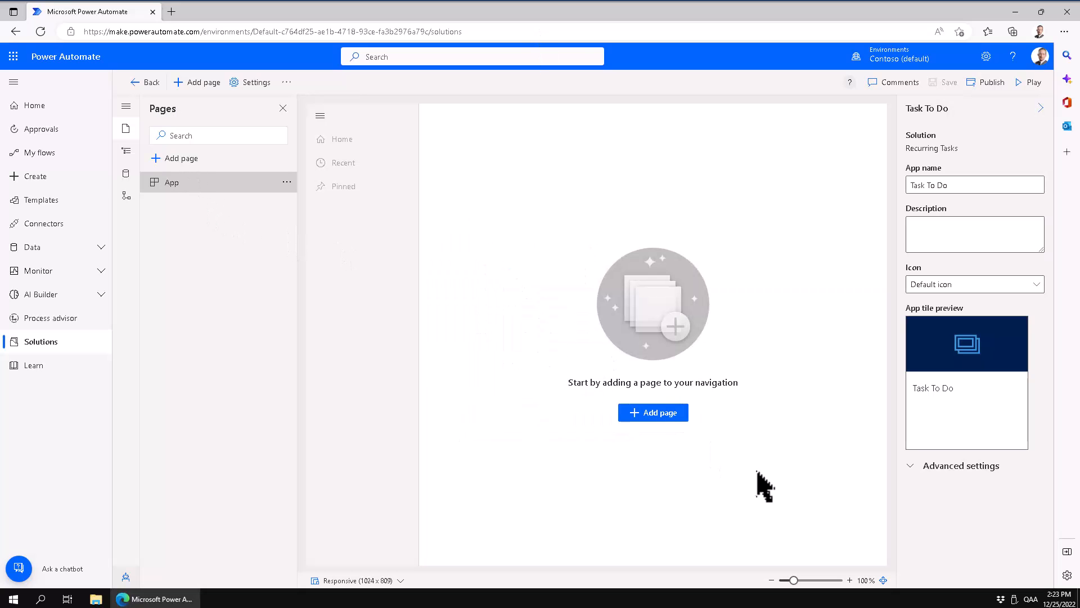
Add a Dataverse table page to the app based on the existing Daily Task table, shown in navigation.
click(654, 413)
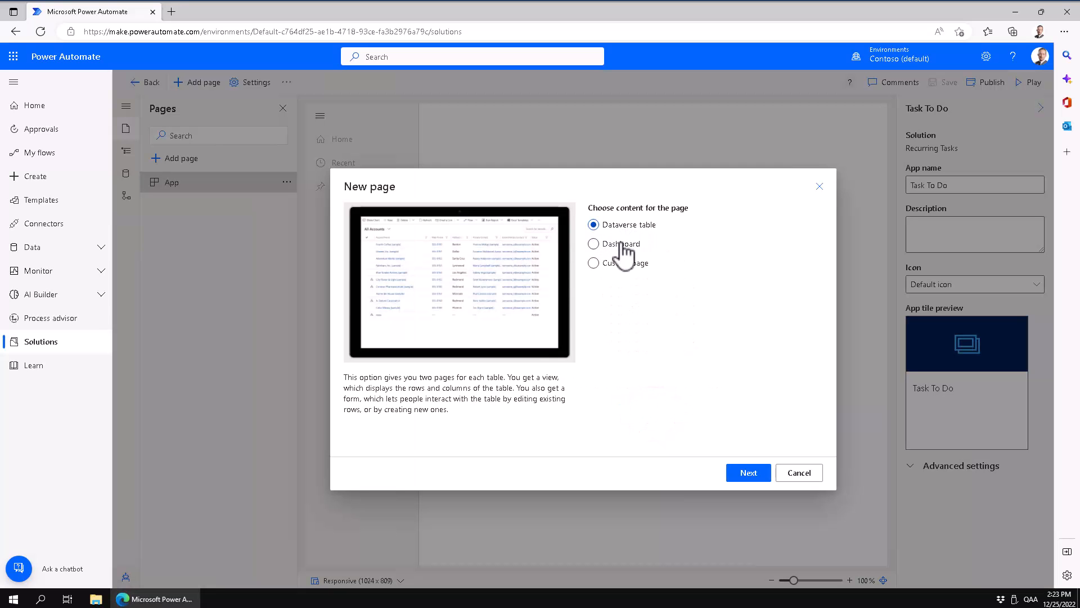
click(750, 473)
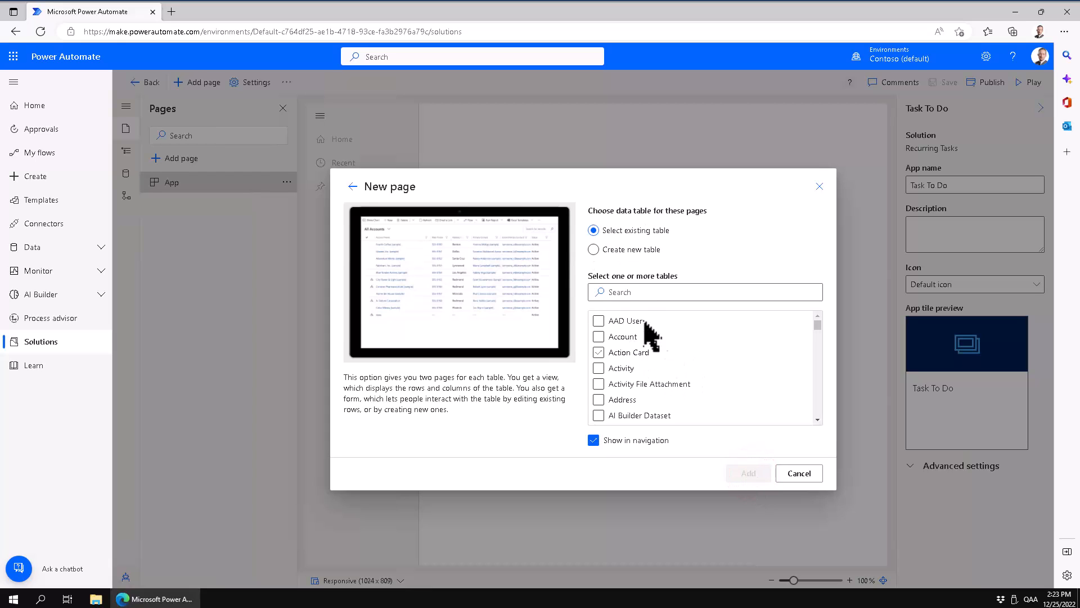
click(626, 292)
text(ta)
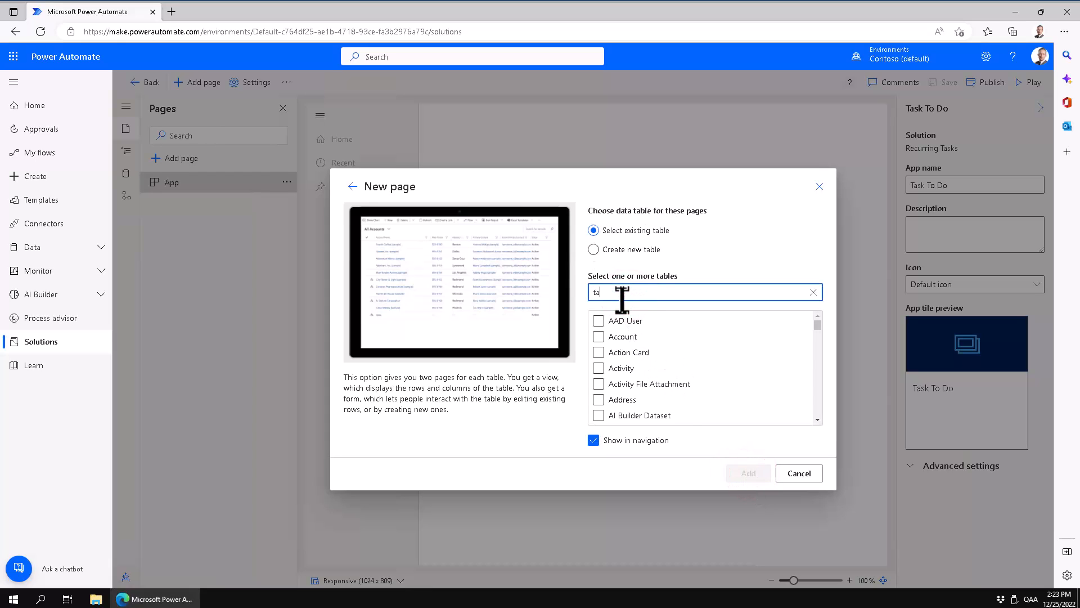
text(sks)
key(BackSpace)
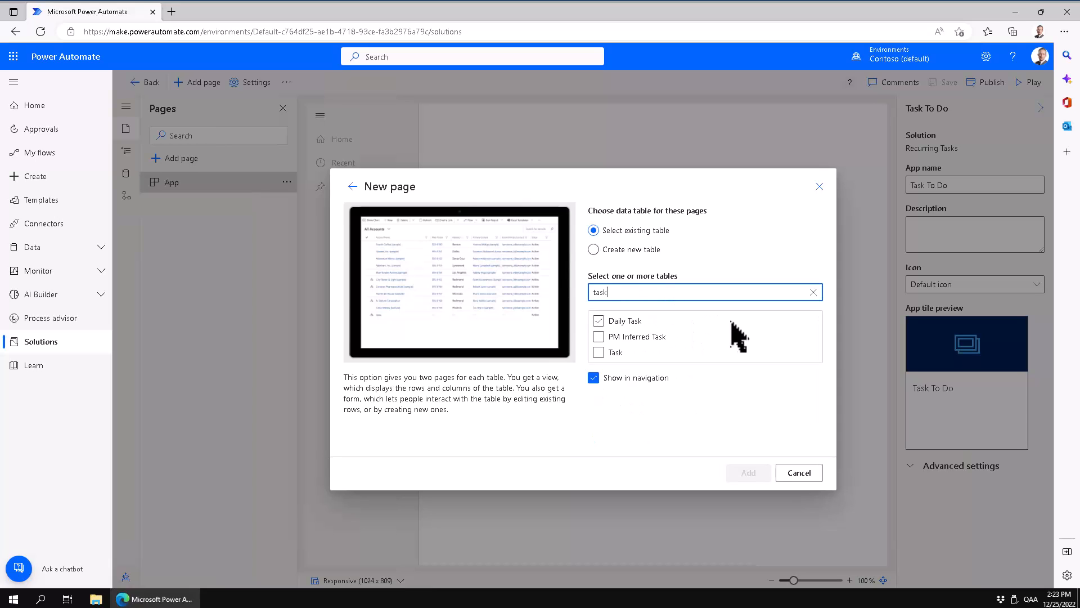
click(598, 321)
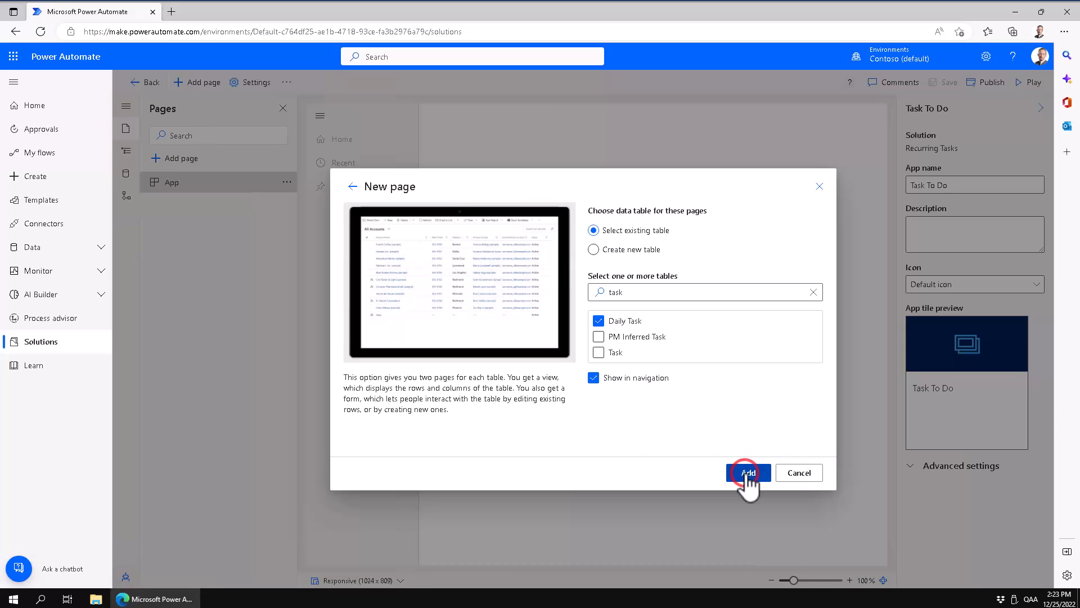
click(748, 473)
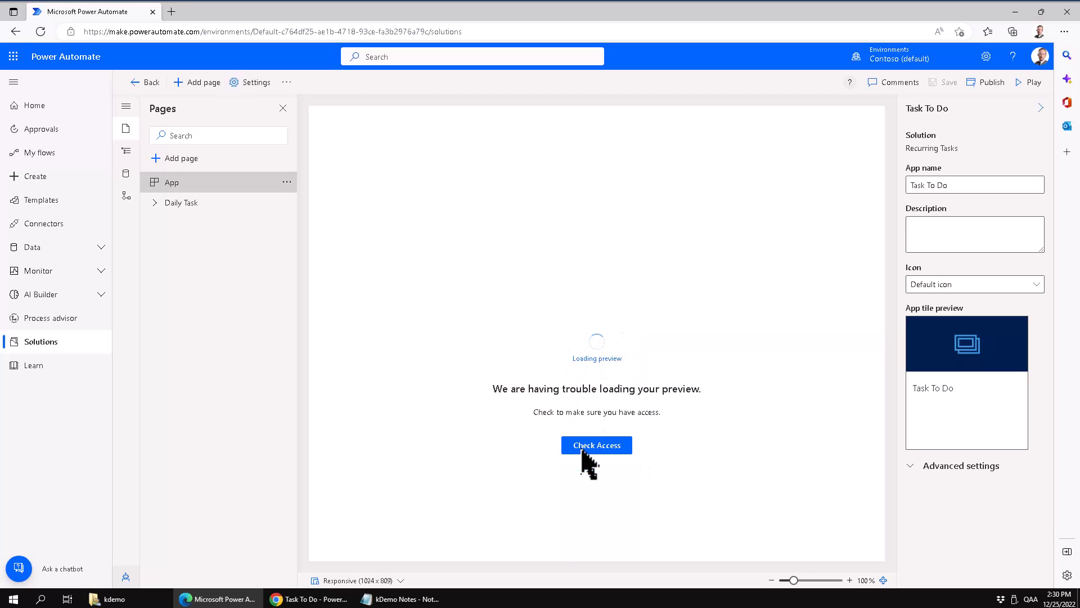
Switch to the Chrome window where the Task To Do app is open in the Power Apps designer.
click(297, 599)
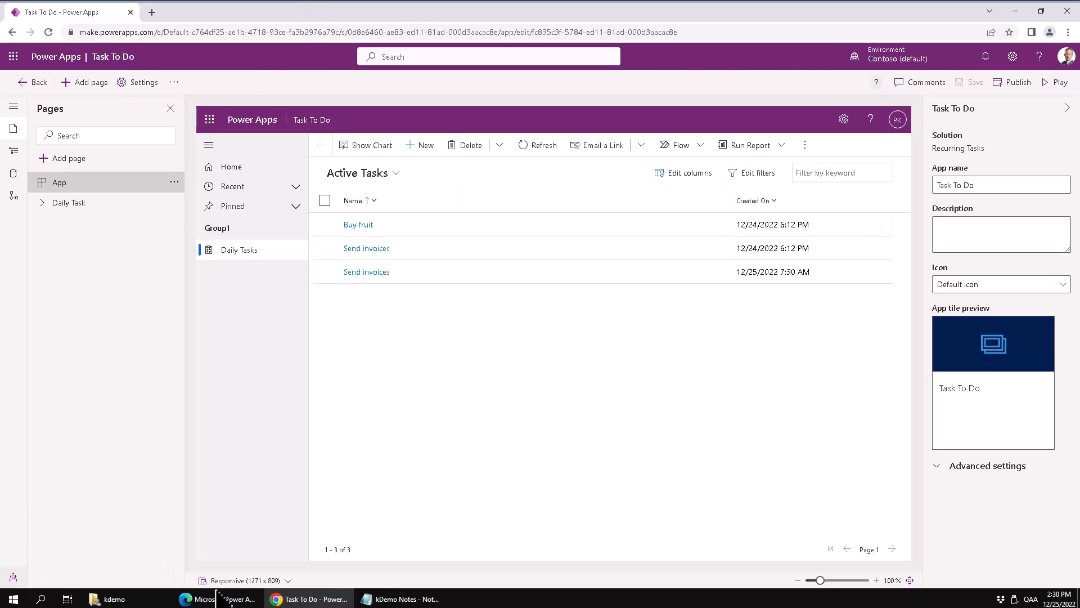
mouse_move(220, 600)
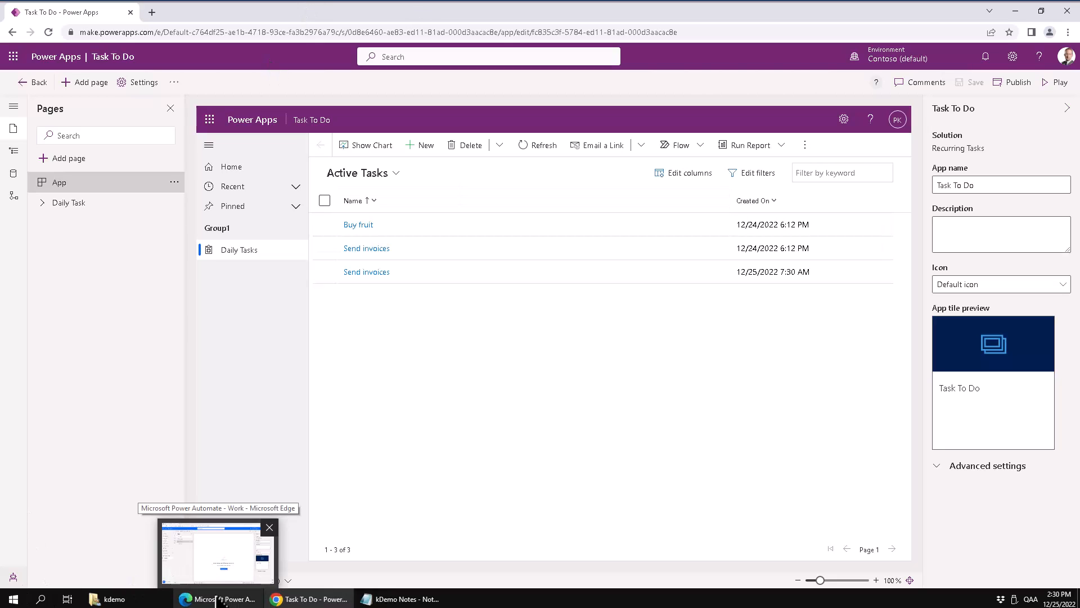
click(385, 339)
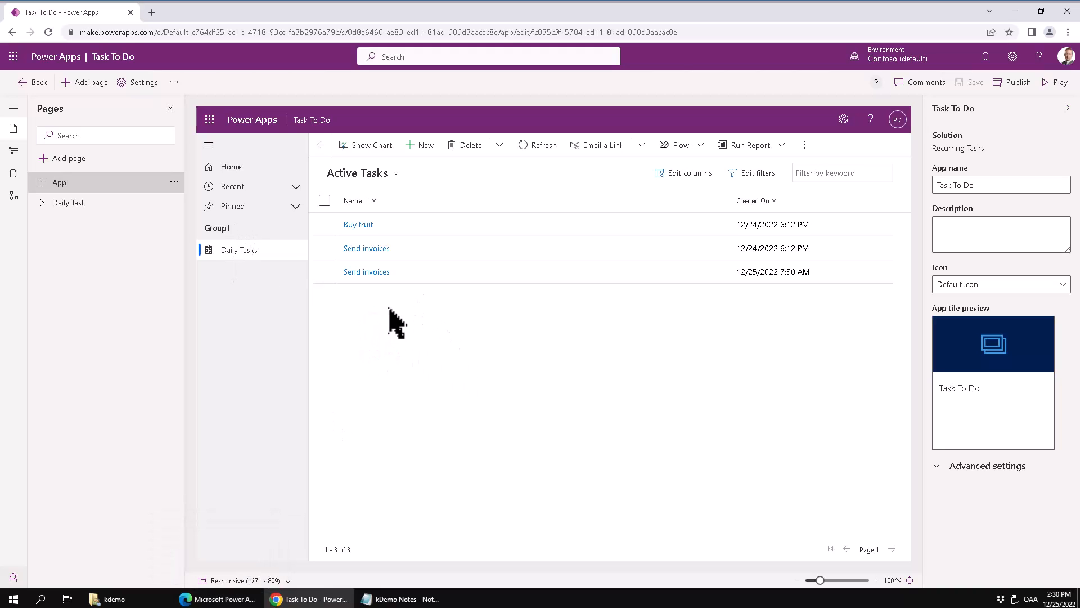
mouse_move(317, 603)
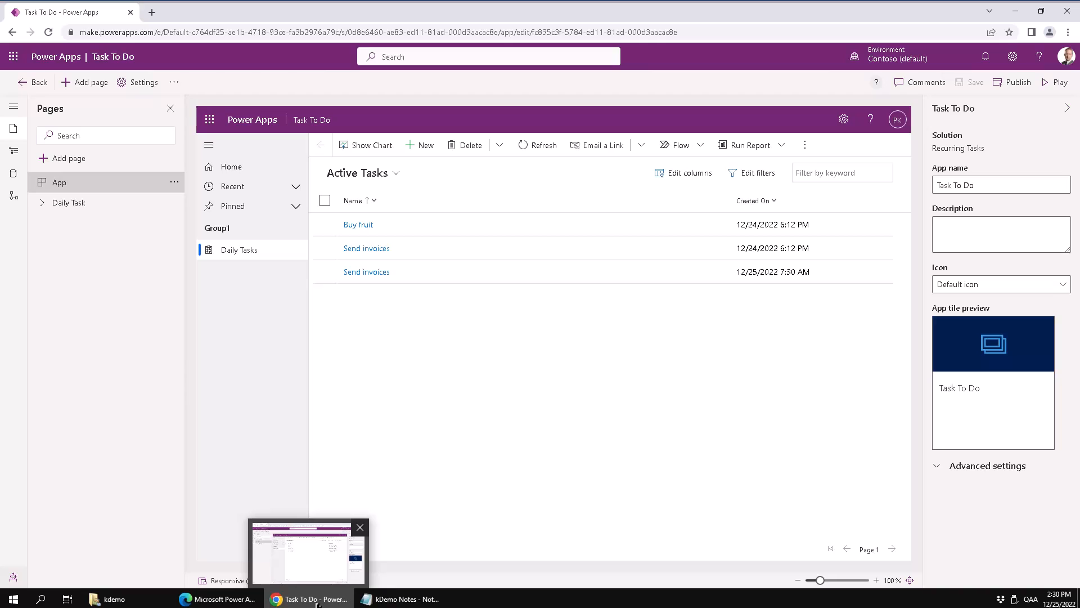
mouse_move(228, 600)
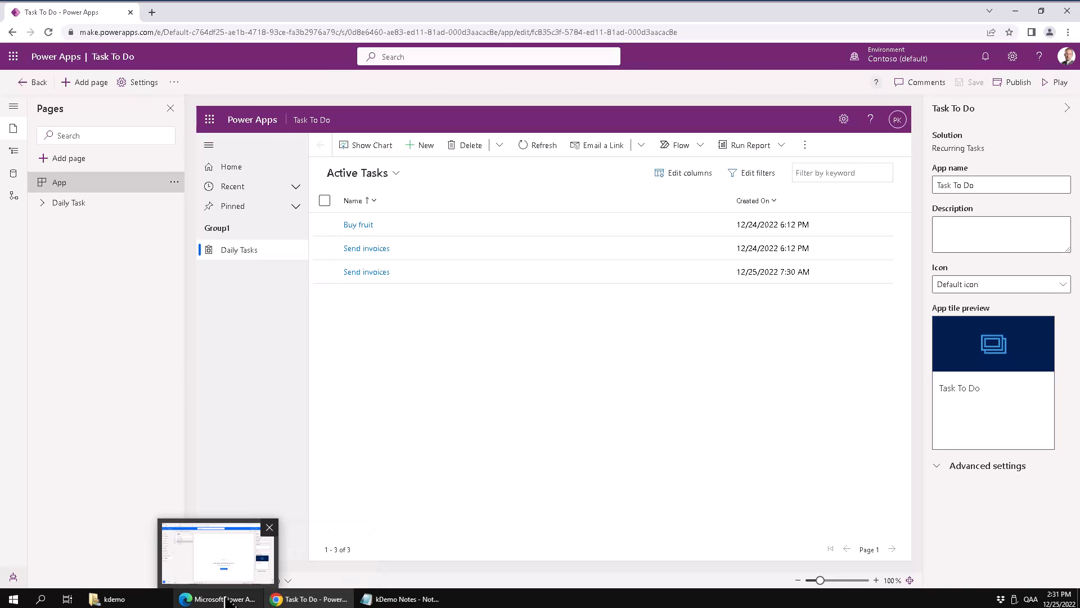
click(395, 369)
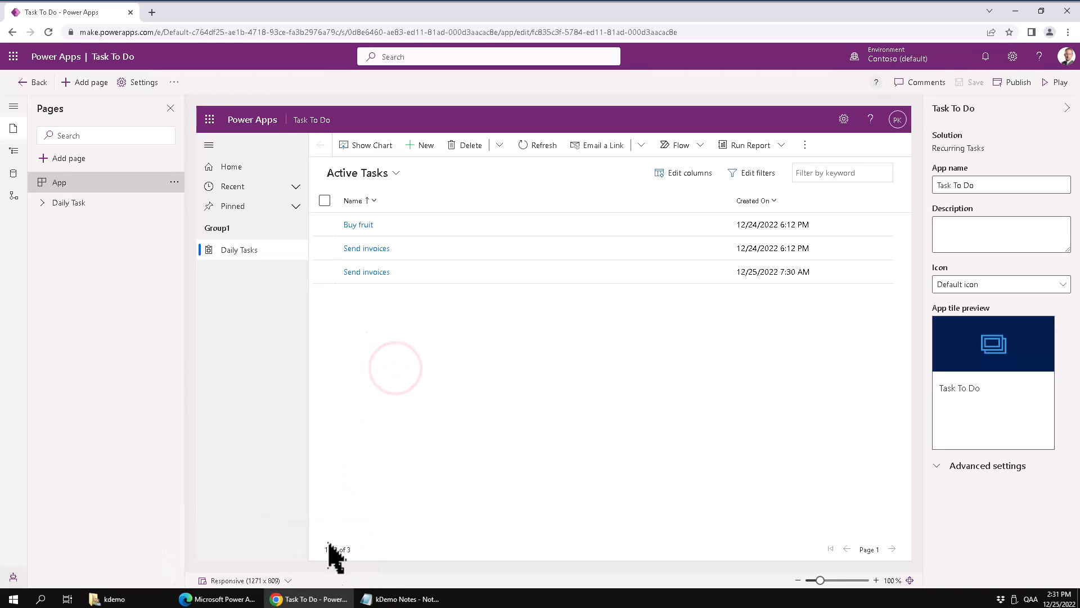
mouse_move(323, 602)
click(440, 313)
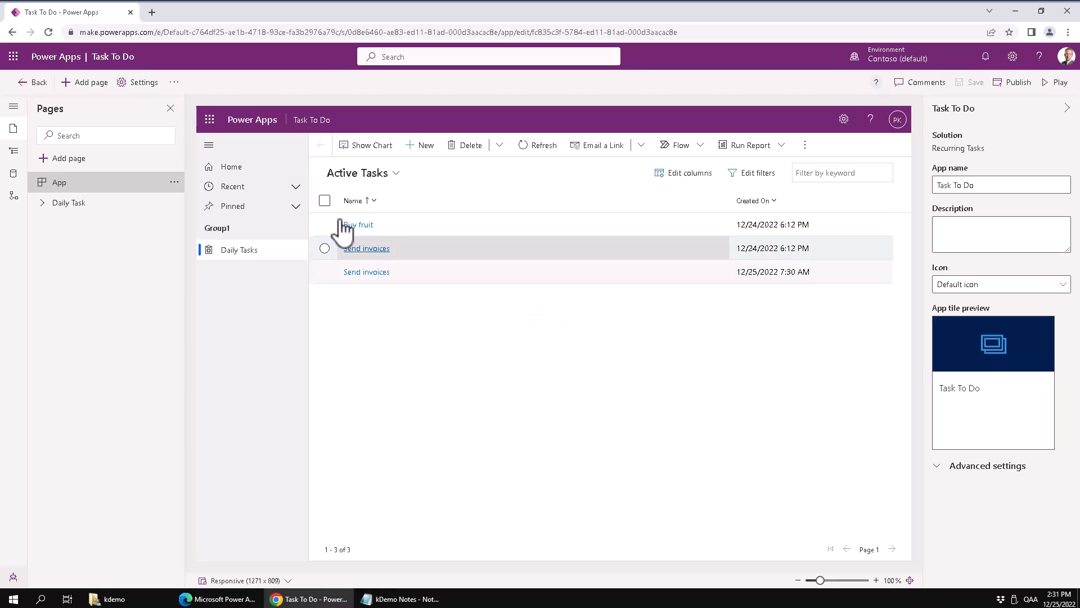
Examine which views the Daily Tasks page offers and which fields the Buy fruit task's form contains.
click(394, 173)
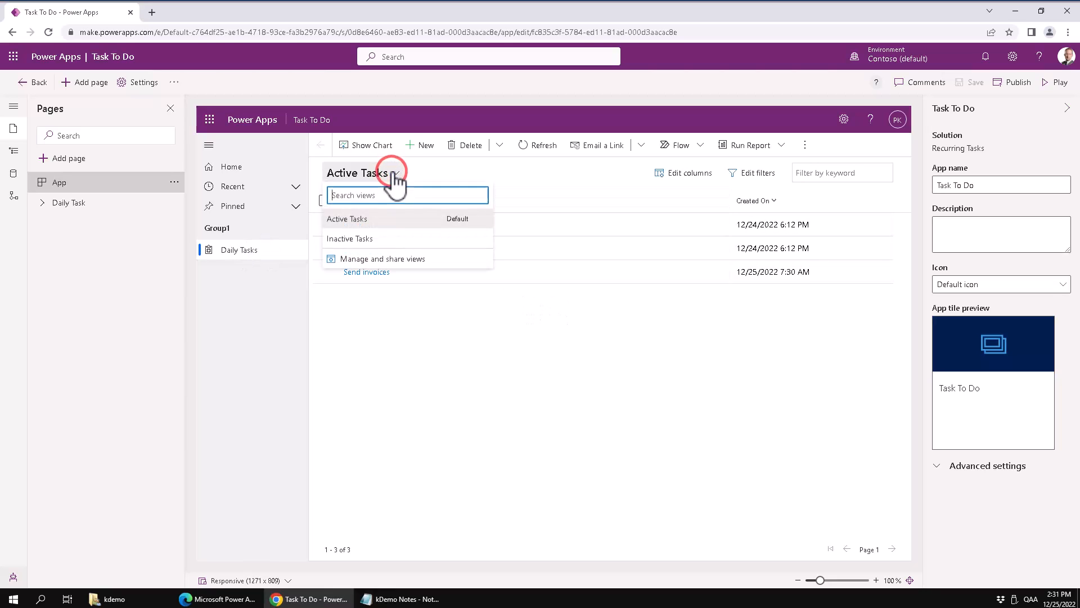
click(443, 175)
click(388, 172)
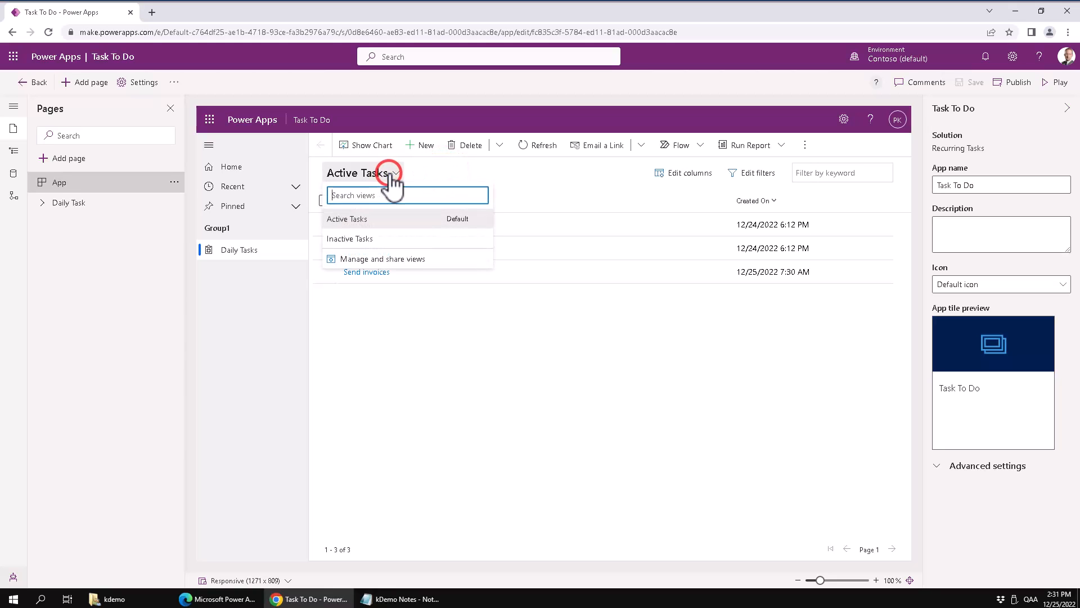
click(437, 177)
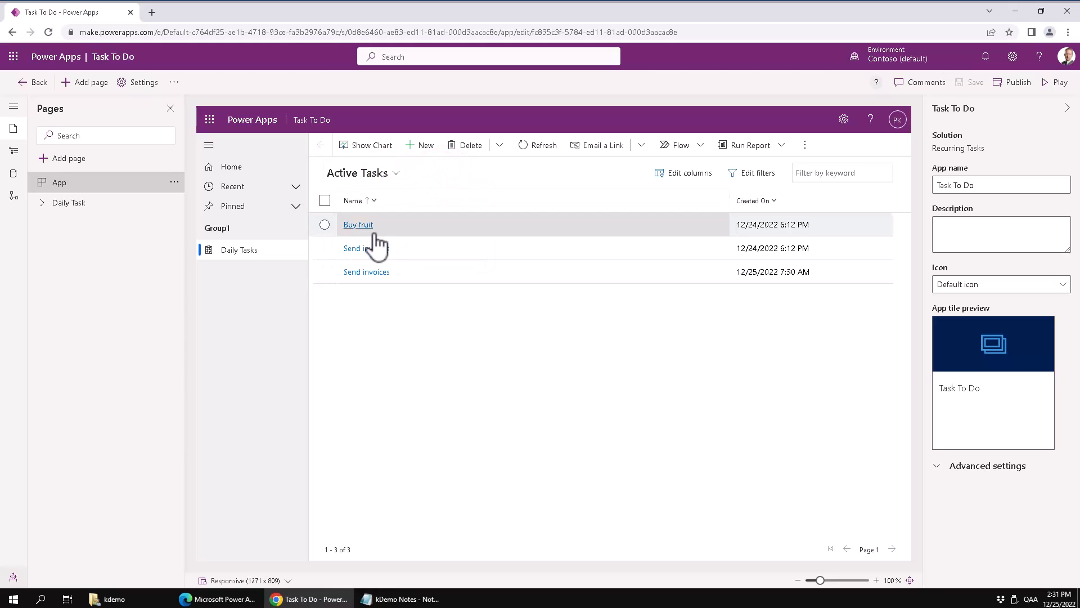
click(396, 172)
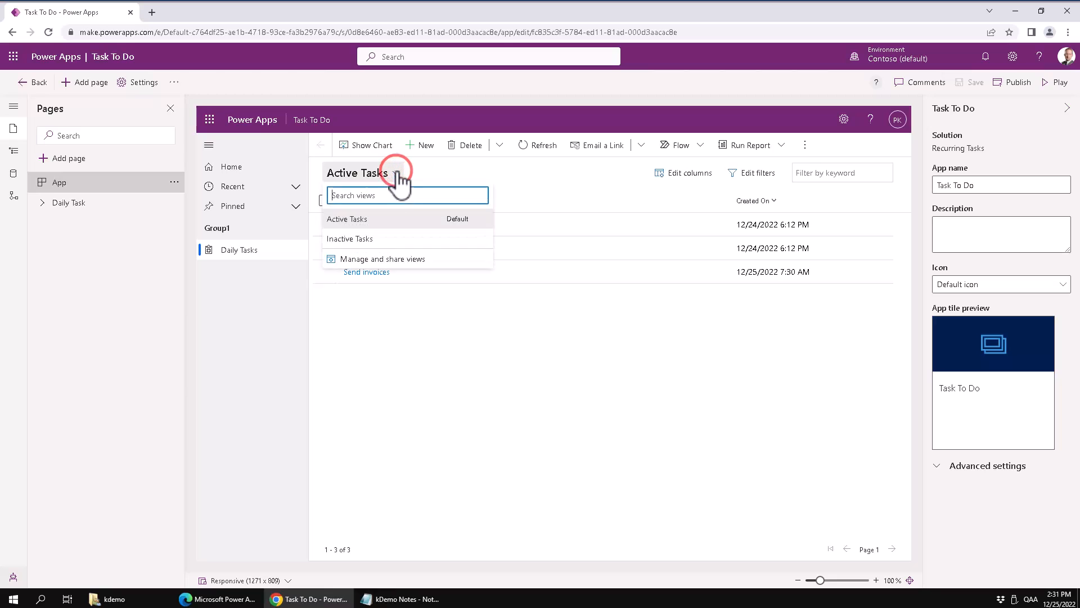
click(470, 341)
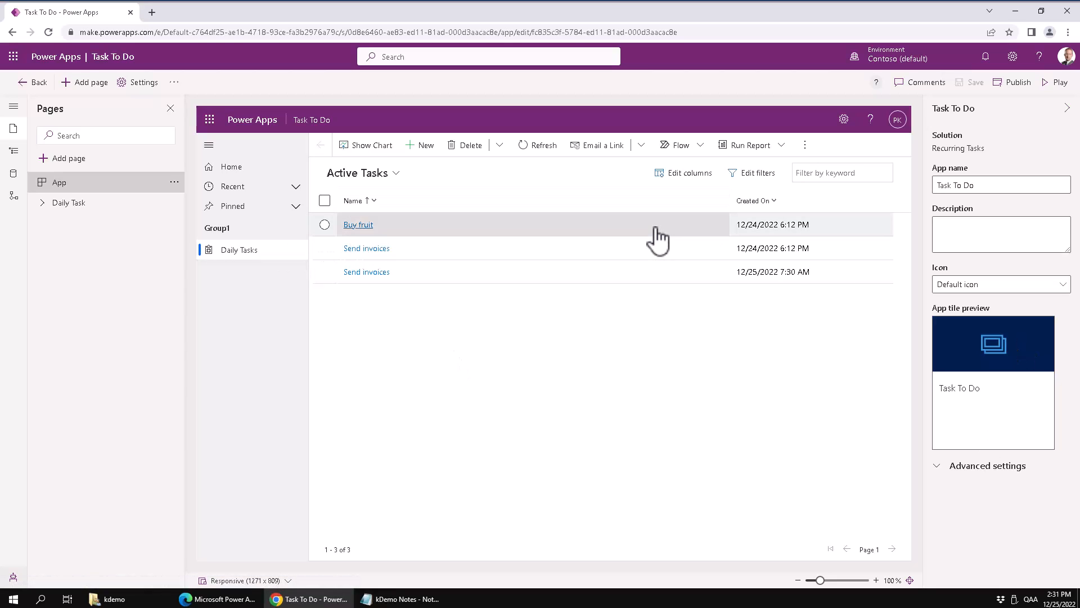
click(359, 225)
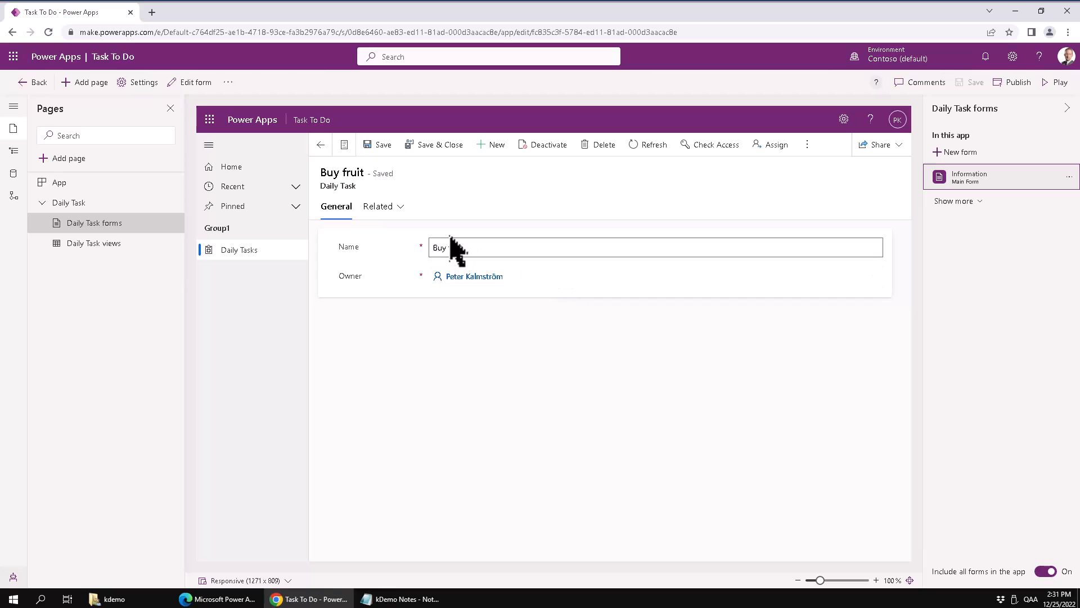
click(320, 144)
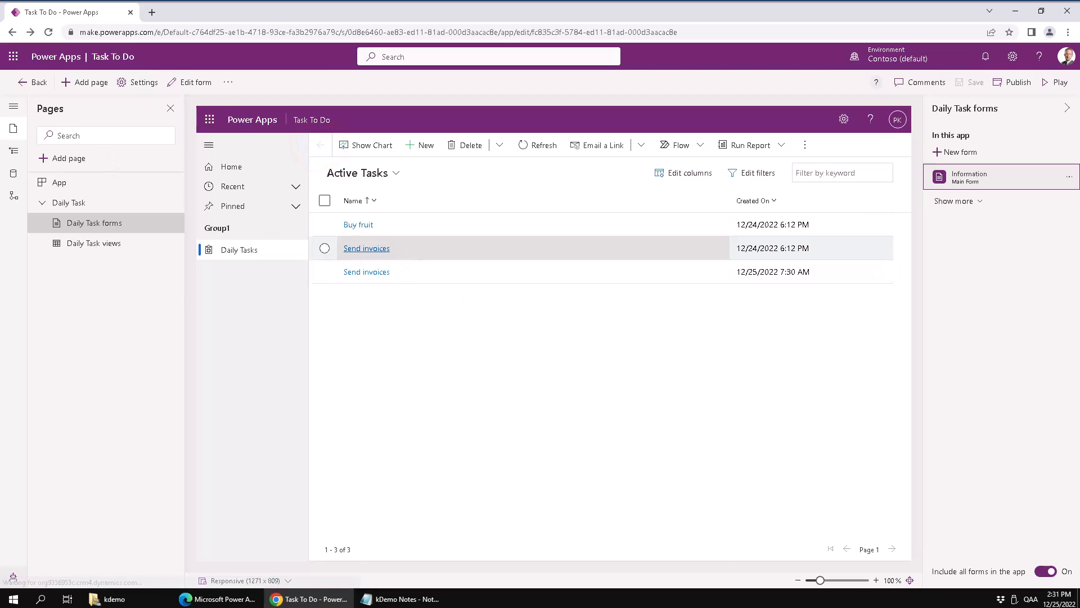
Return to the Recurring Tasks solution and open the Daily Task table's Active Tasks view for editing.
click(25, 85)
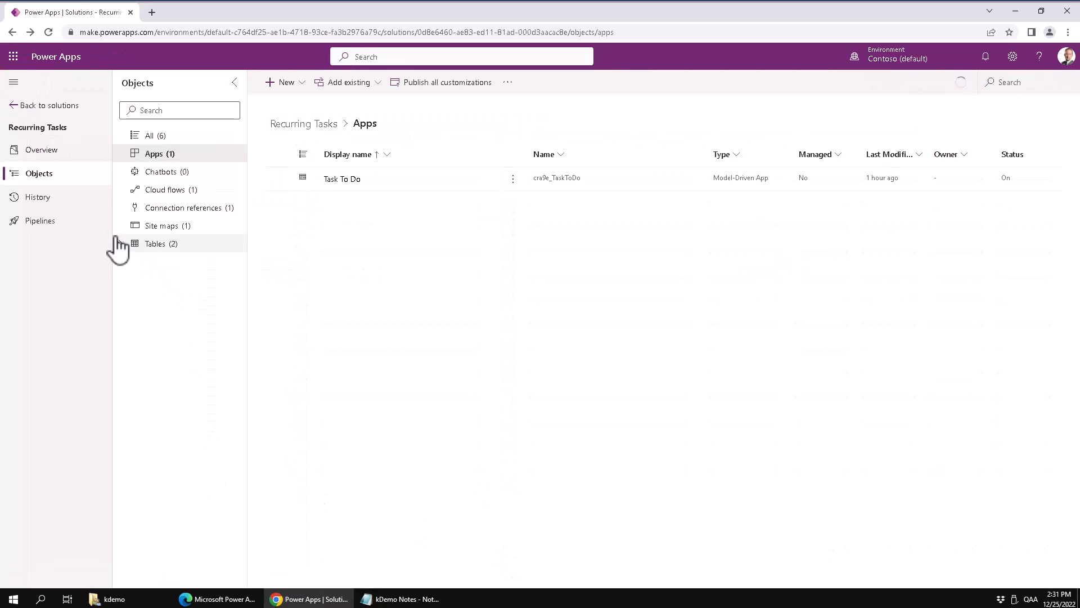
click(120, 243)
click(135, 261)
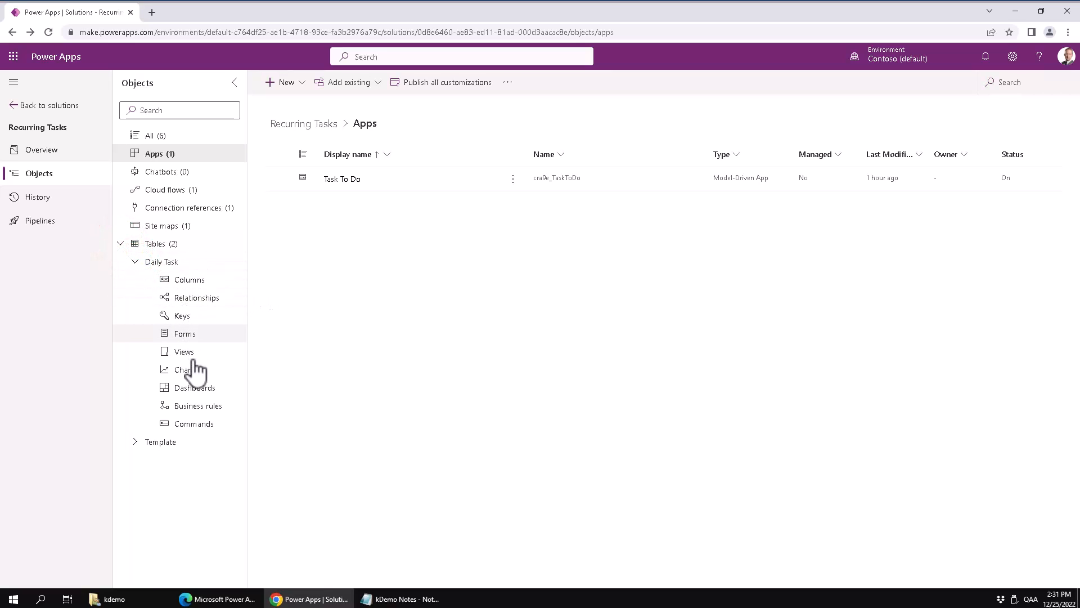
click(189, 352)
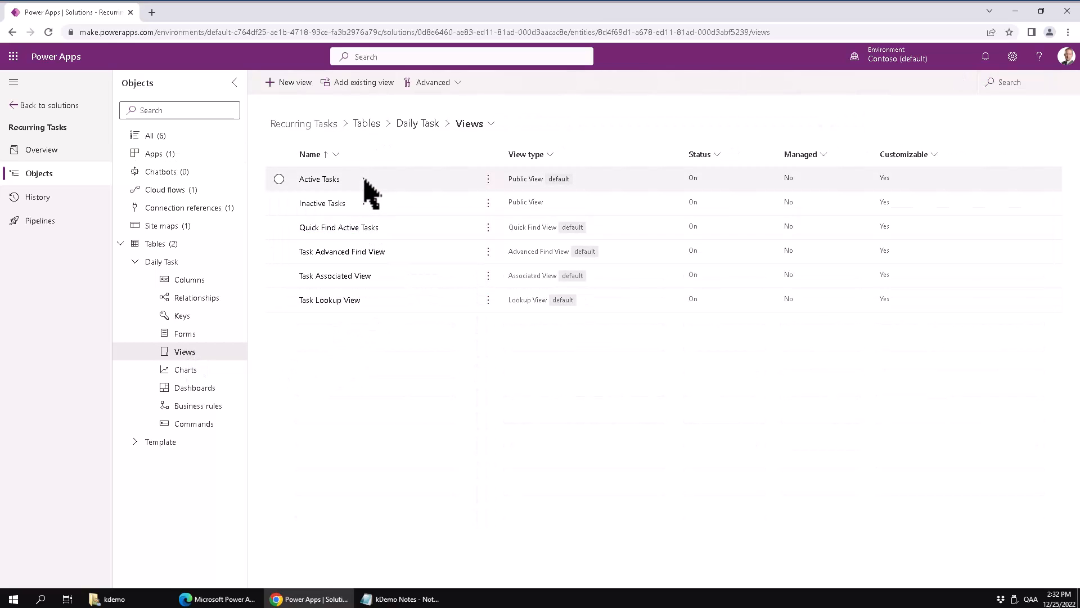
click(488, 178)
click(499, 202)
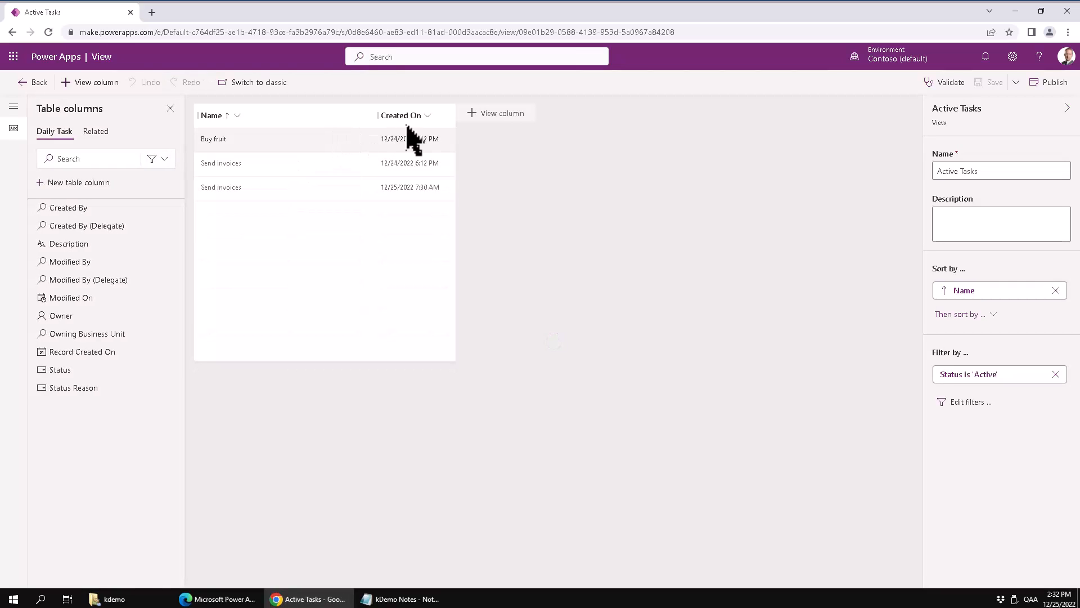
Replace the Created On column of the Active Tasks view with Description, and widen the Description column to fit its text.
click(427, 115)
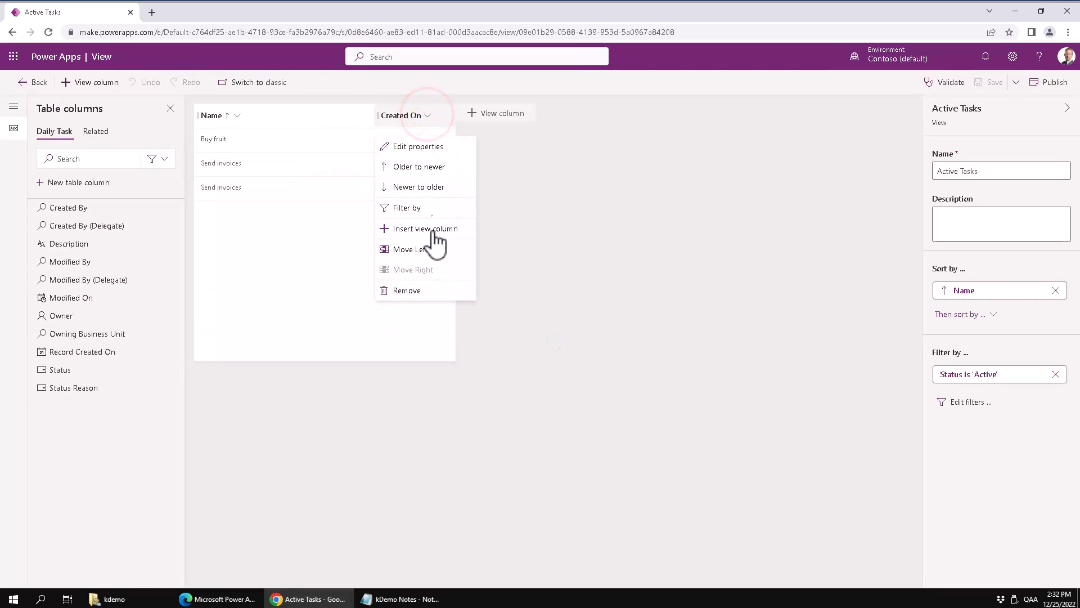
click(415, 288)
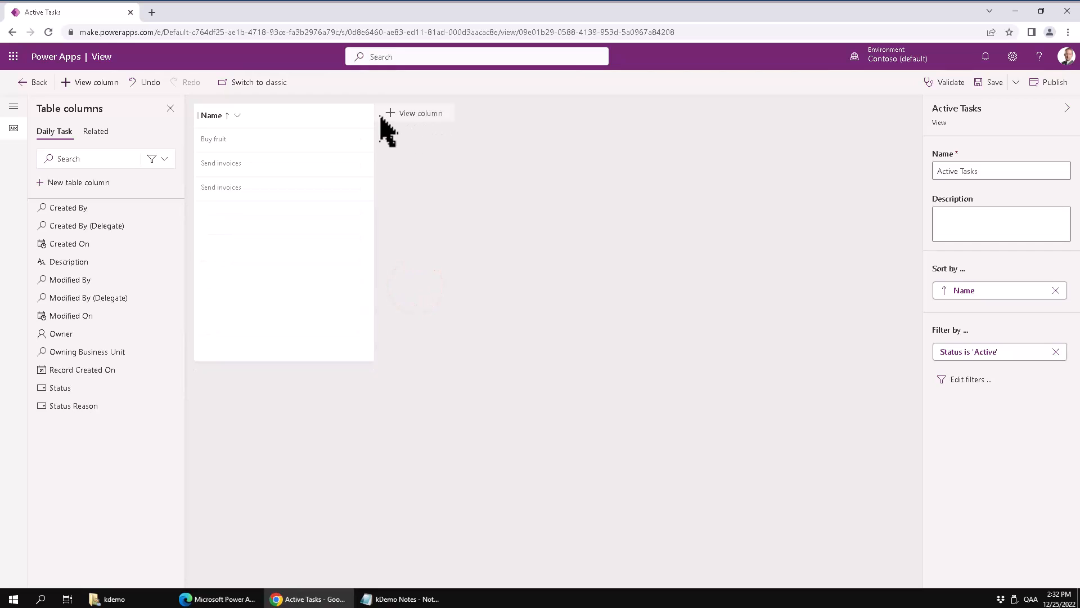
click(407, 112)
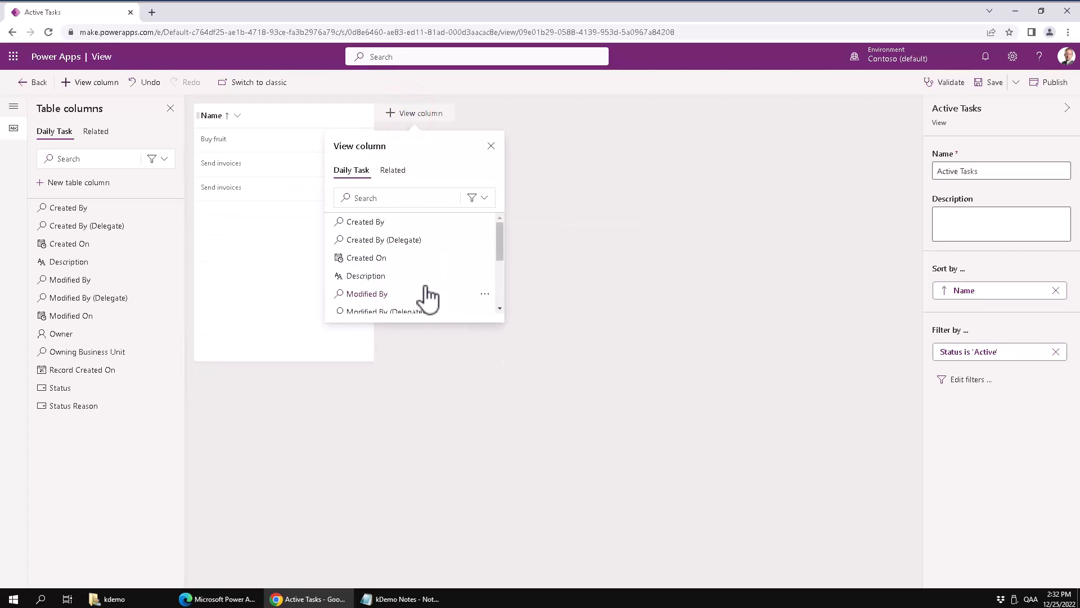
scroll(394, 270, down, 1)
click(369, 218)
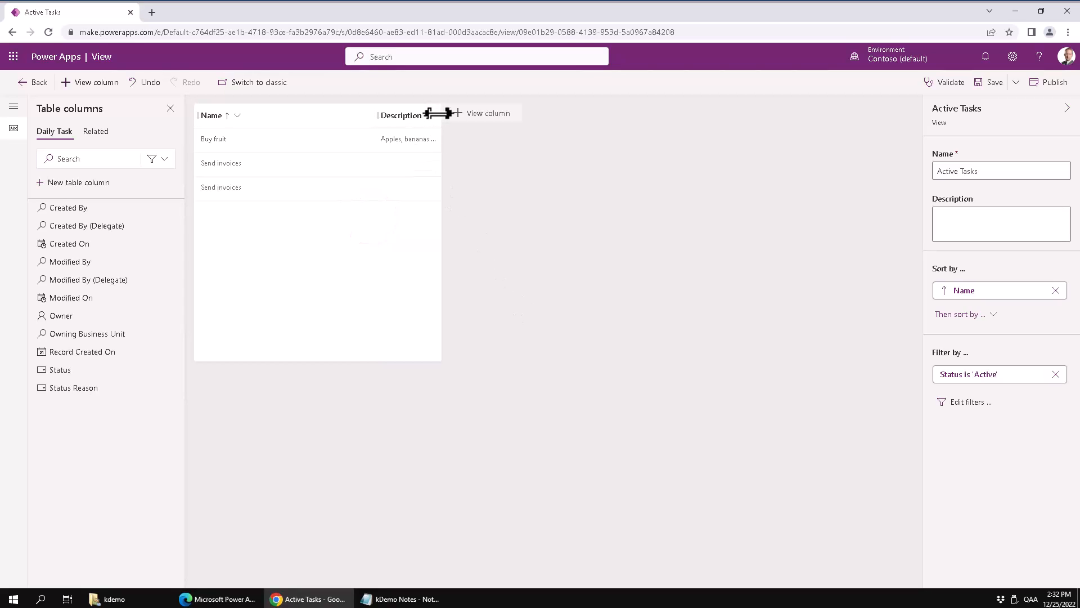
drag(440, 113, 553, 118)
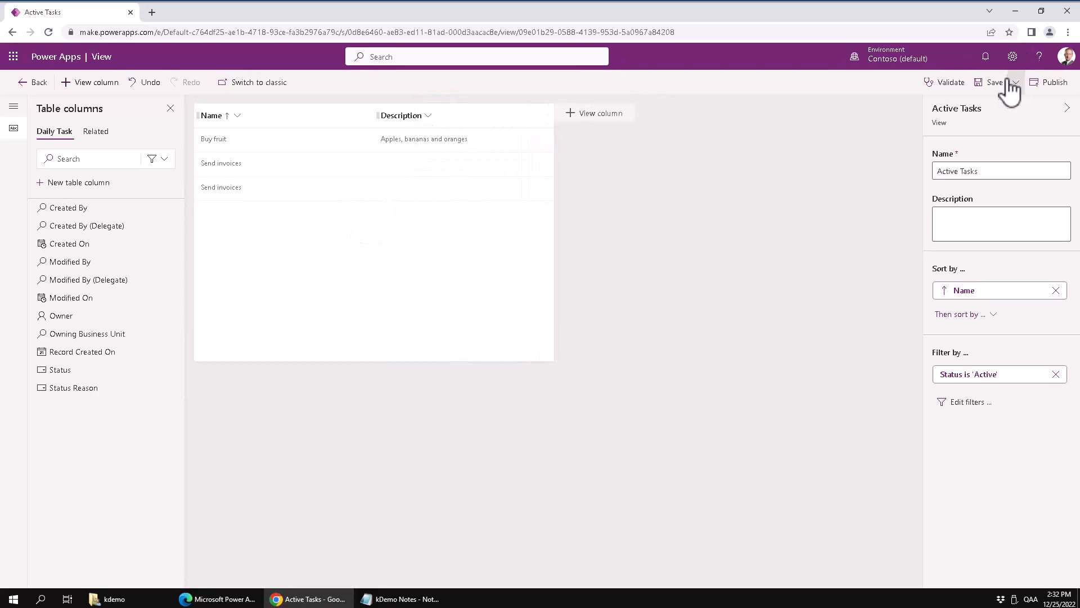
Publish the Active Tasks view and return to the Daily Task table's list of views.
click(1046, 84)
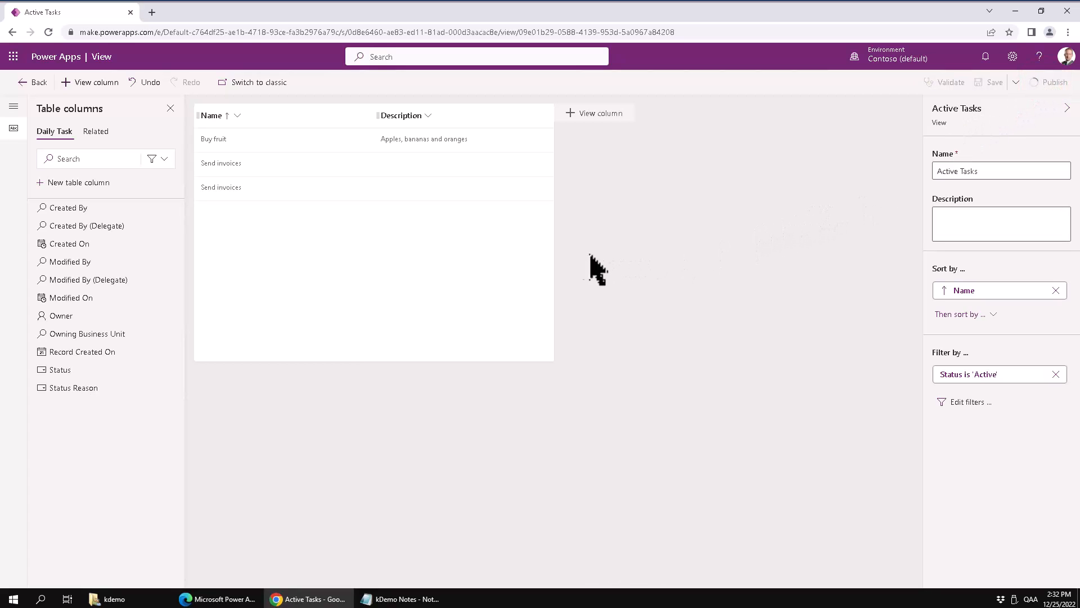
click(21, 82)
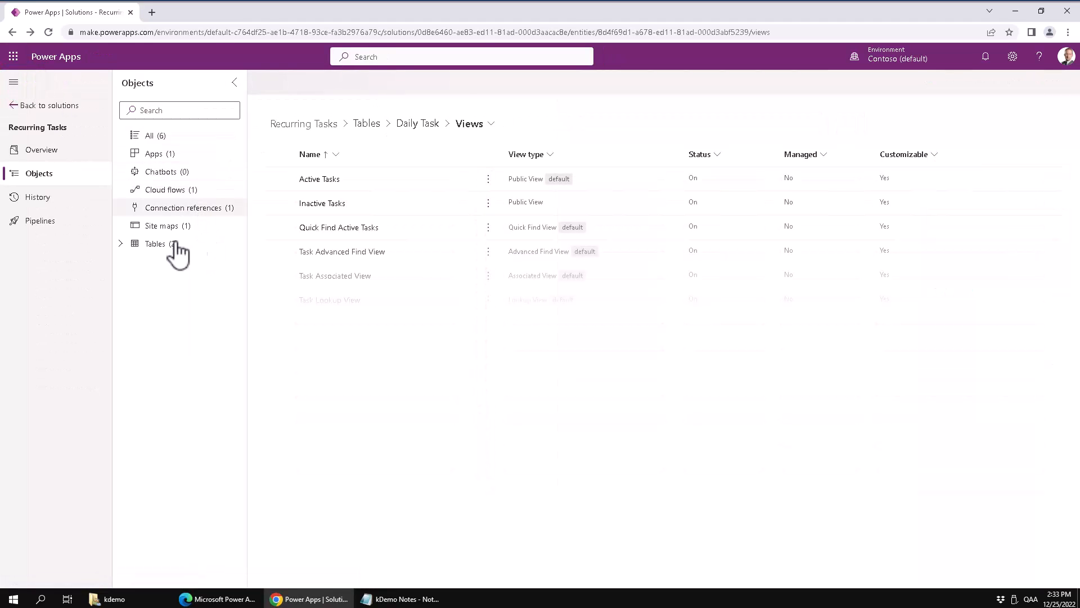
Open the Daily Task table's Information form of type Main for editing.
click(122, 243)
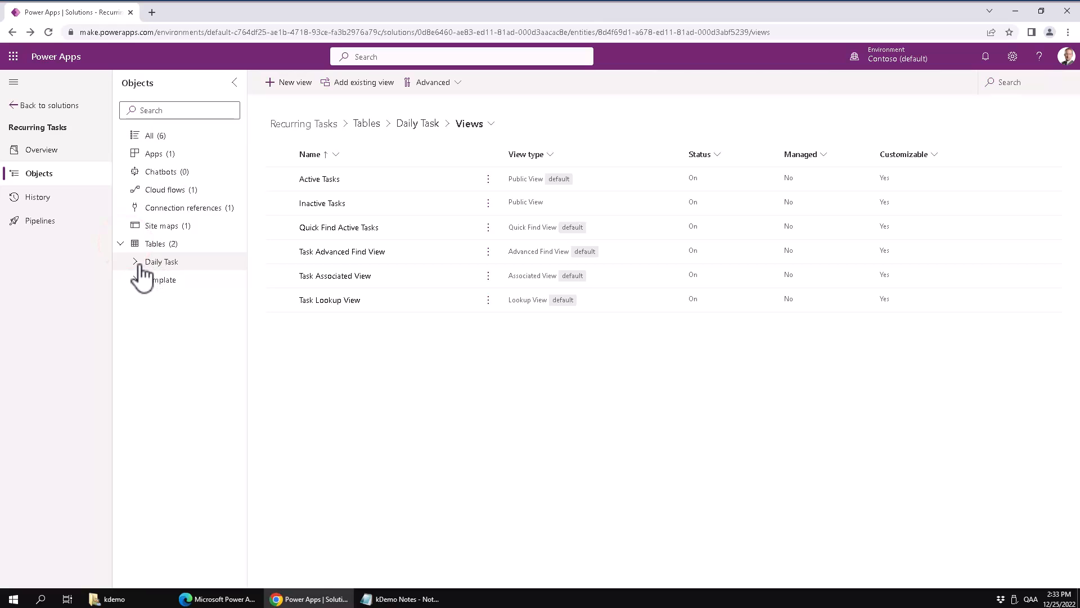
click(135, 262)
click(186, 336)
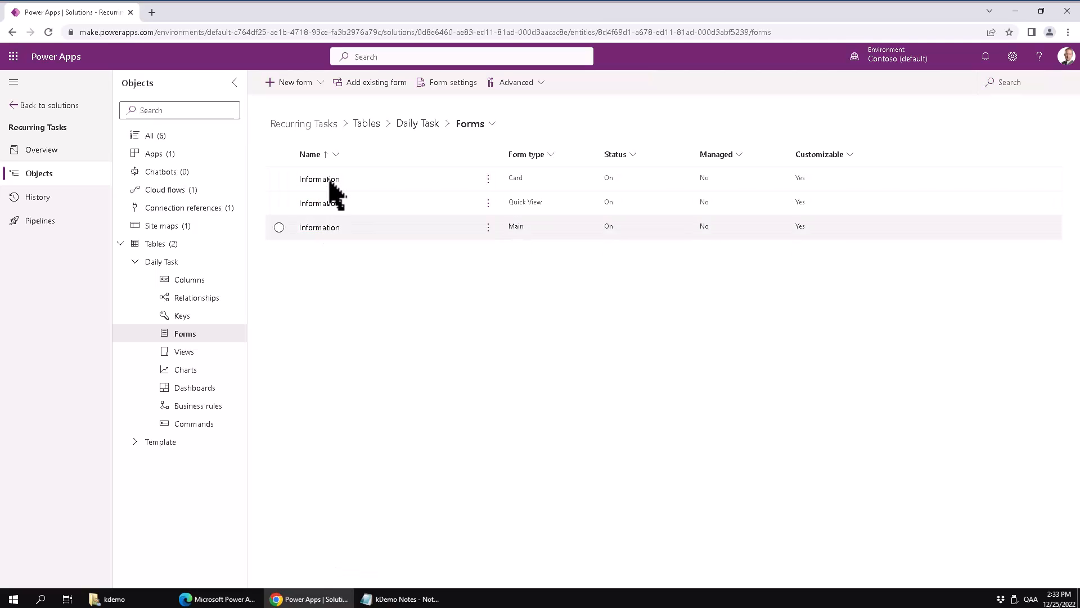
click(327, 227)
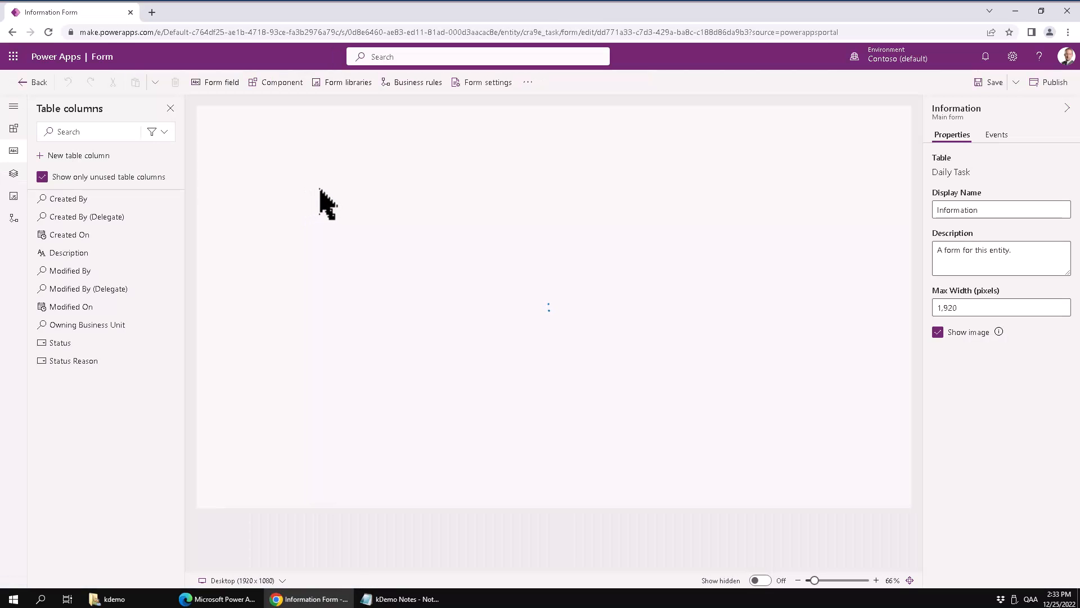
Hide the Owner field on the Daily Task form and add the Description column below Name.
click(350, 189)
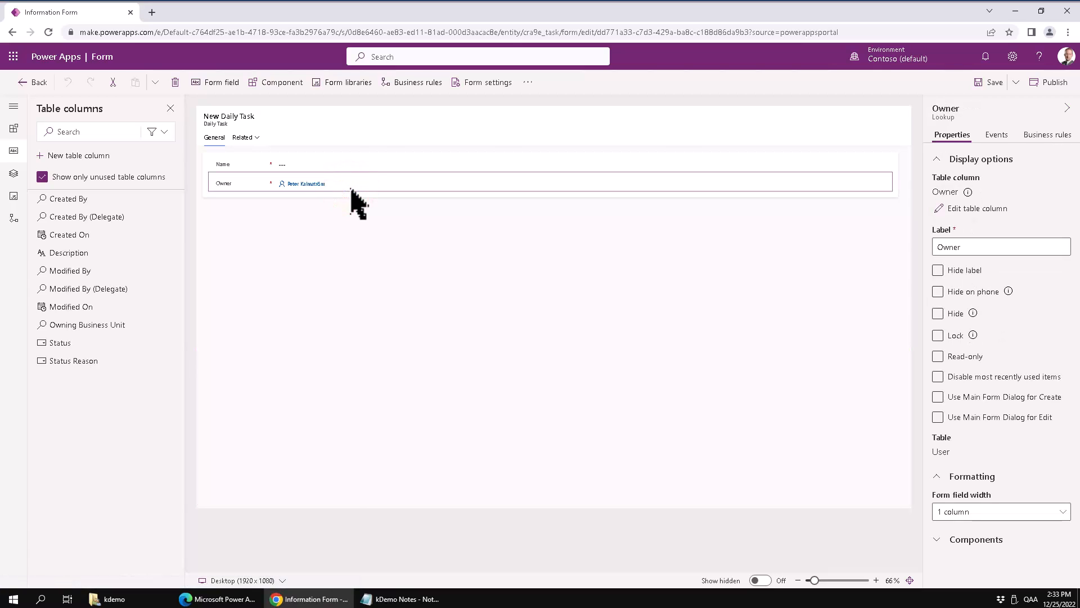
click(938, 314)
drag(94, 256, 265, 164)
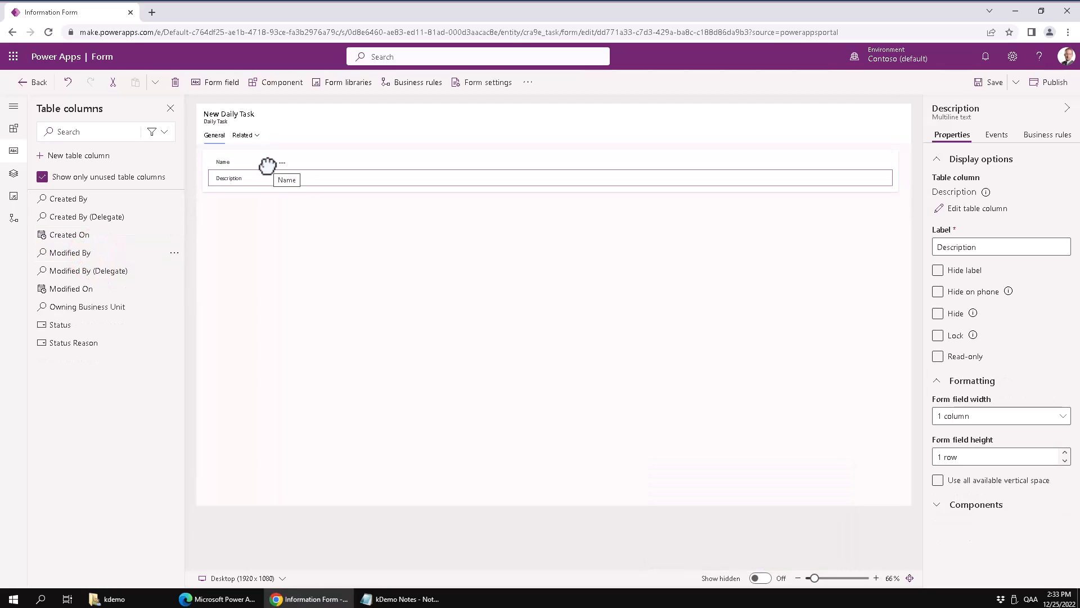
click(286, 177)
click(281, 177)
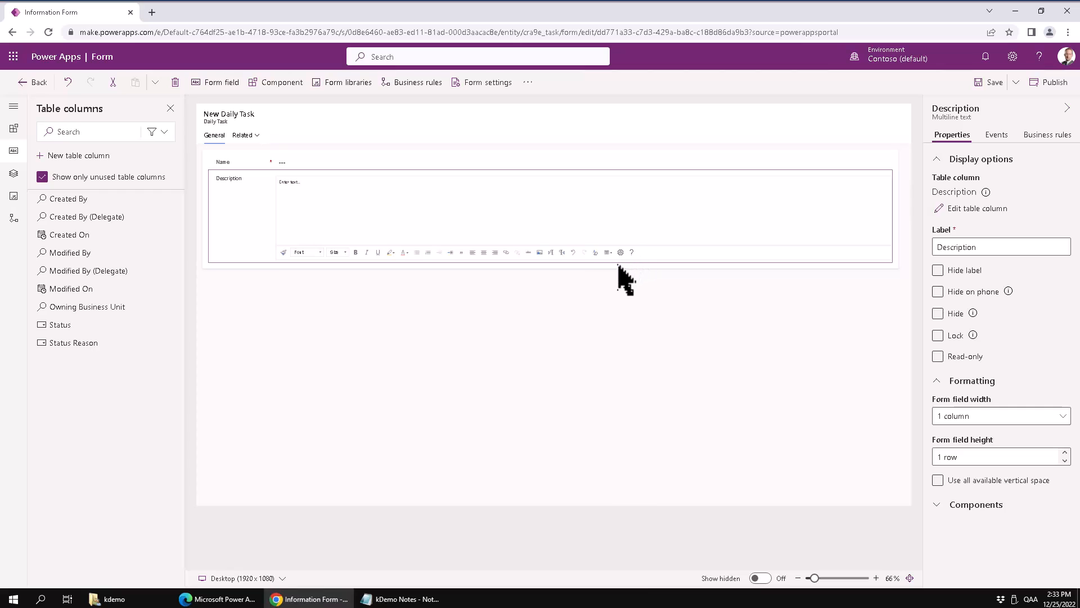
Publish the edited Information form, then publish the Task To Do app from the Recurring Tasks solution.
click(1052, 82)
click(31, 82)
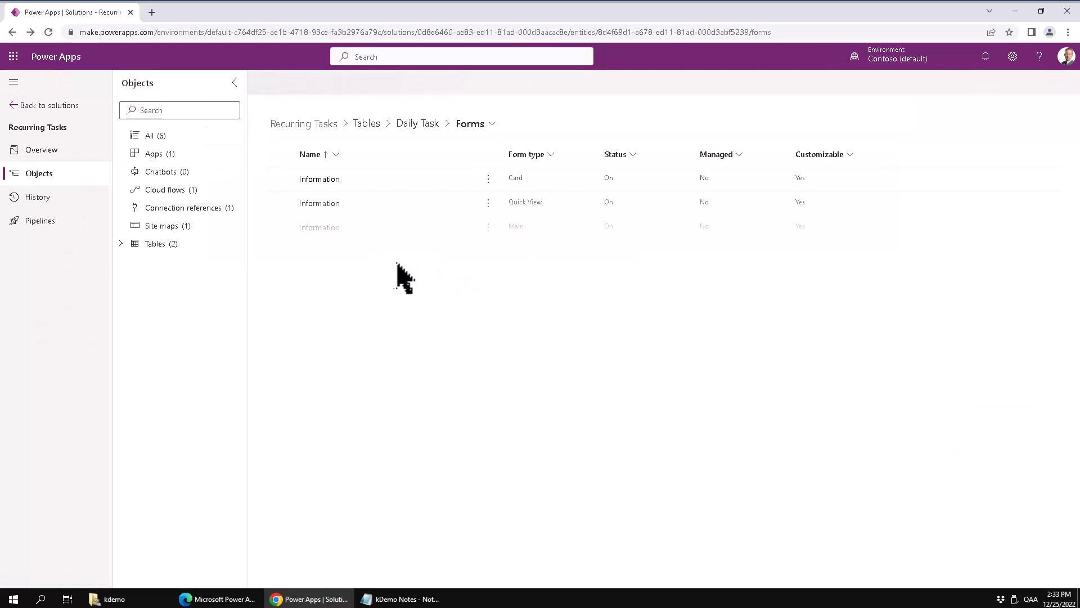
click(158, 155)
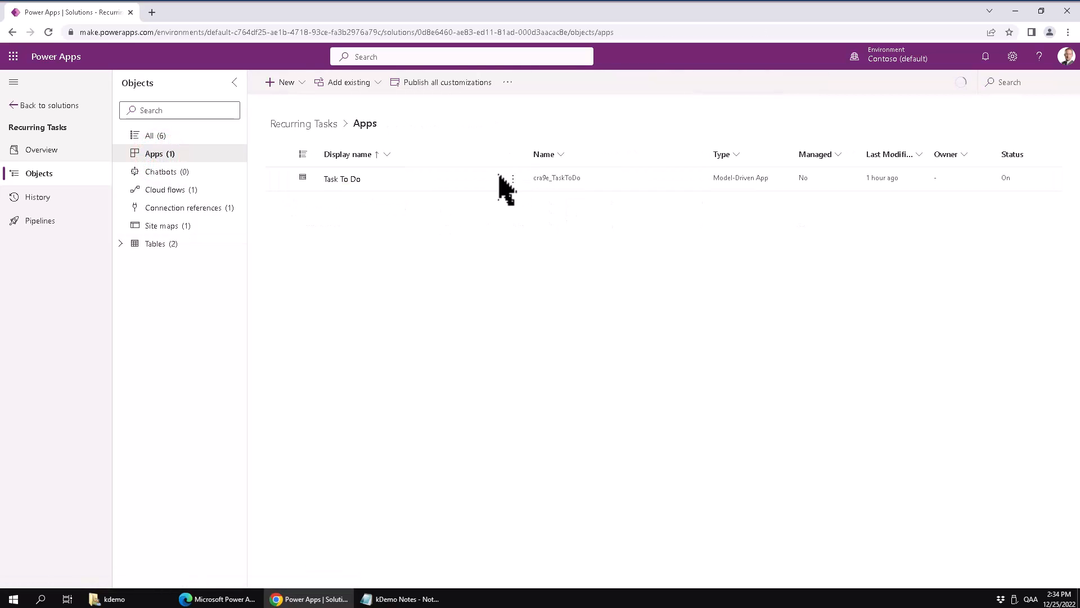
click(513, 180)
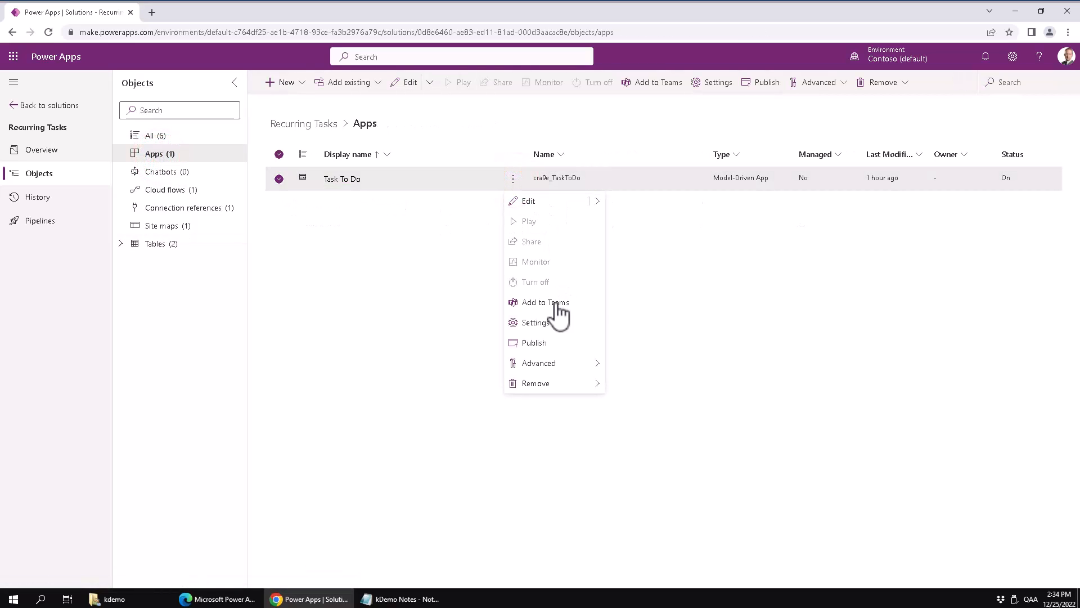
click(544, 344)
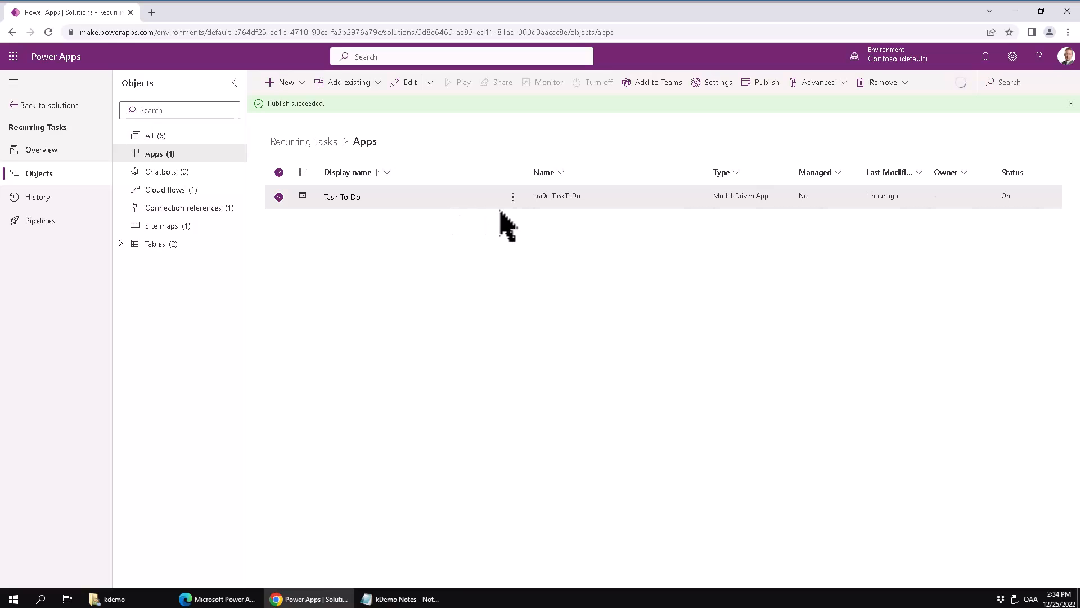
Run the Task To Do app and check the Active Tasks view and the Buy fruit task's Description field.
click(487, 197)
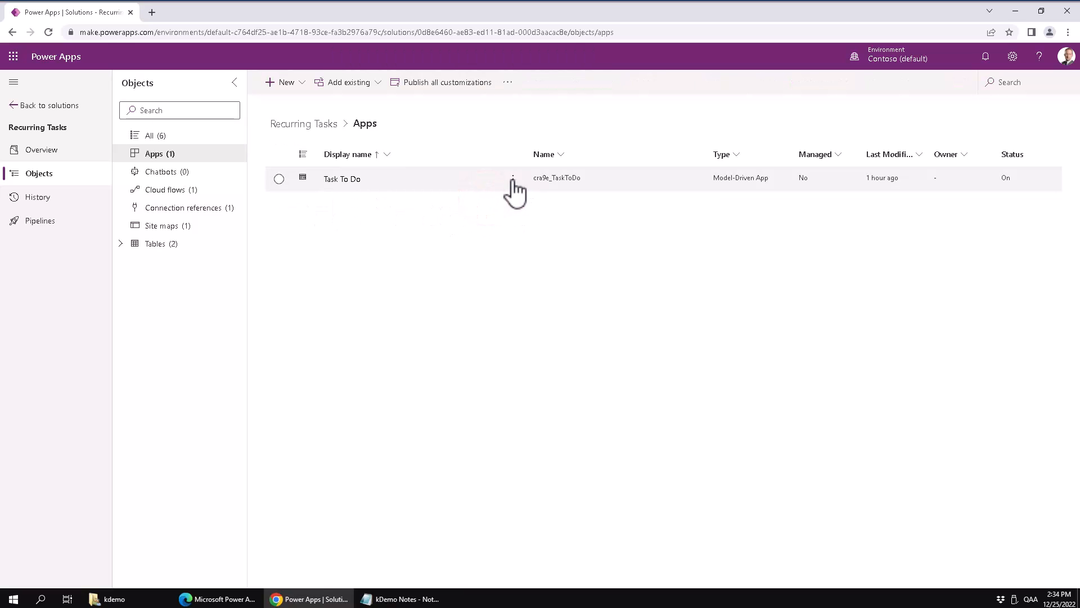
click(512, 179)
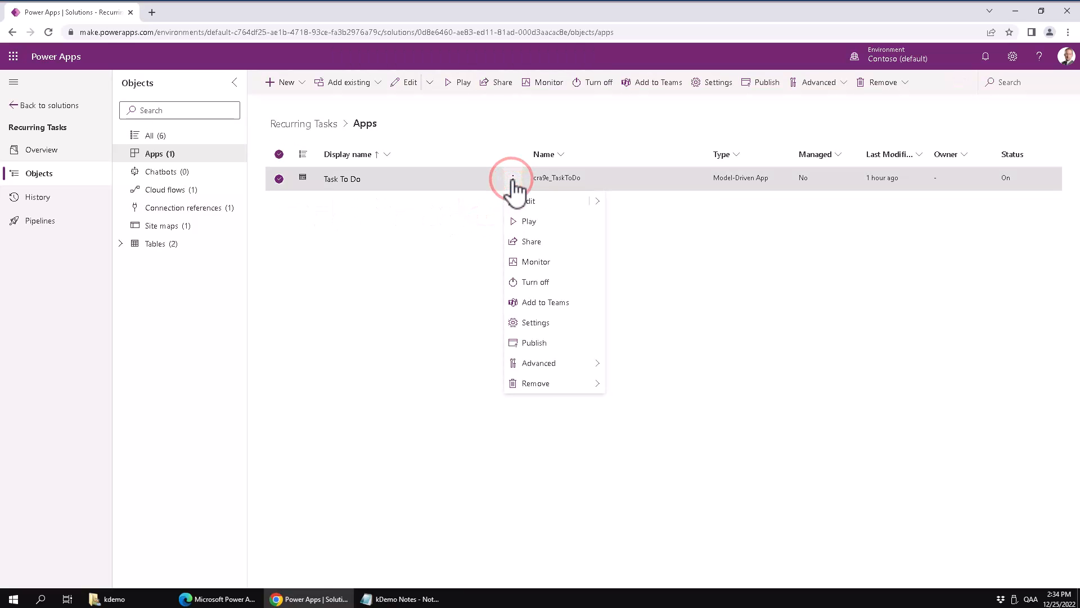
click(529, 223)
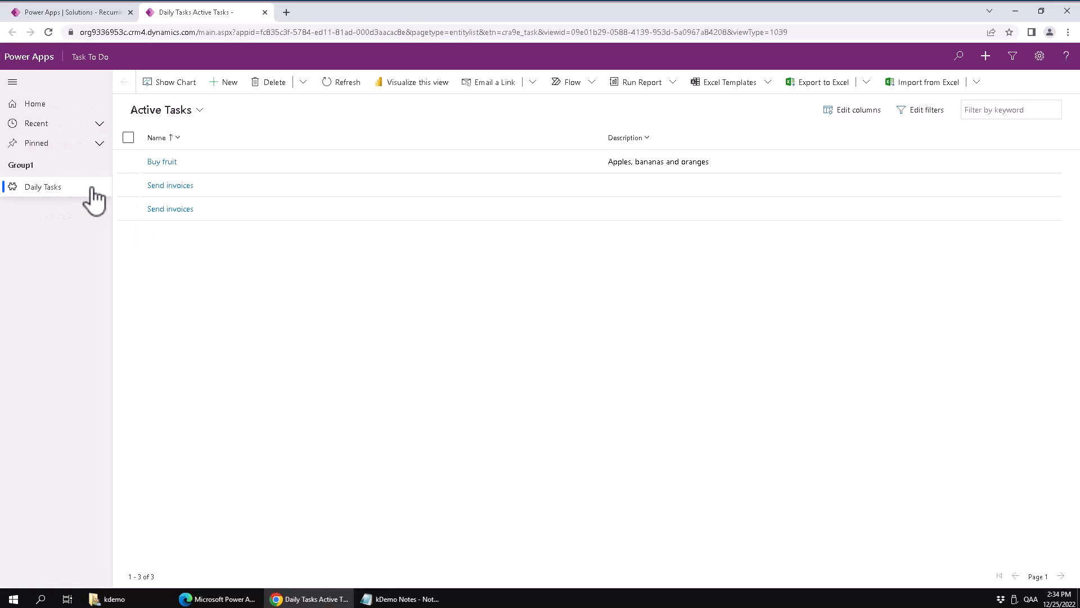
click(161, 163)
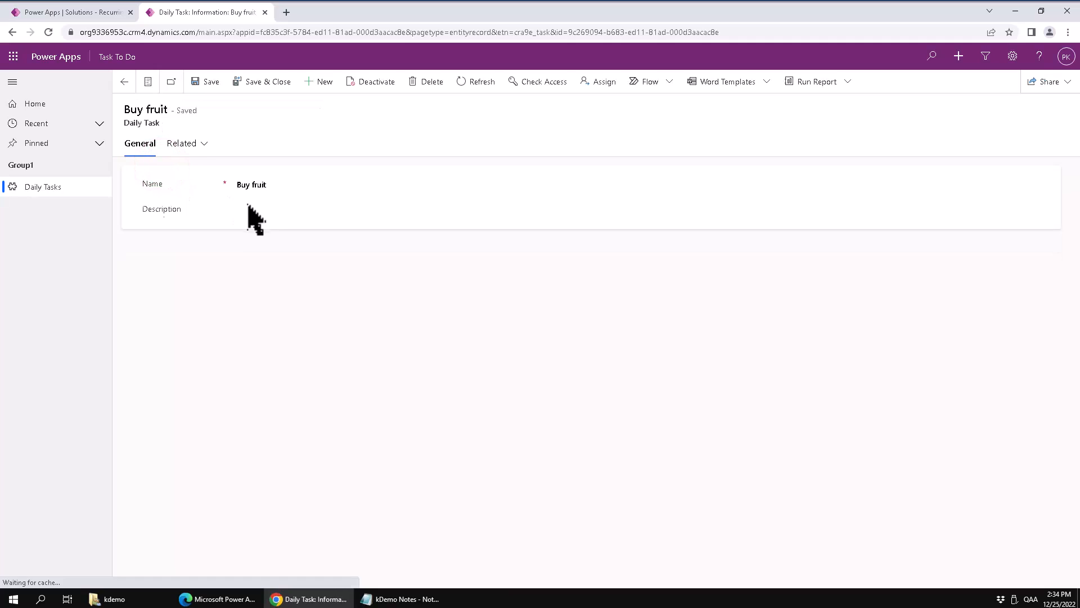
click(263, 245)
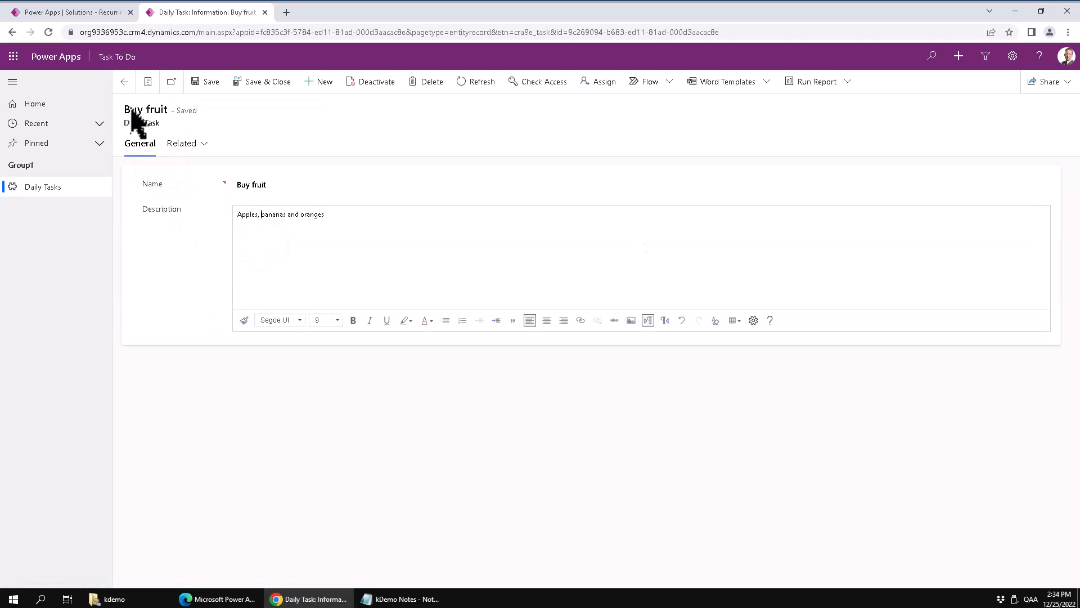
click(124, 82)
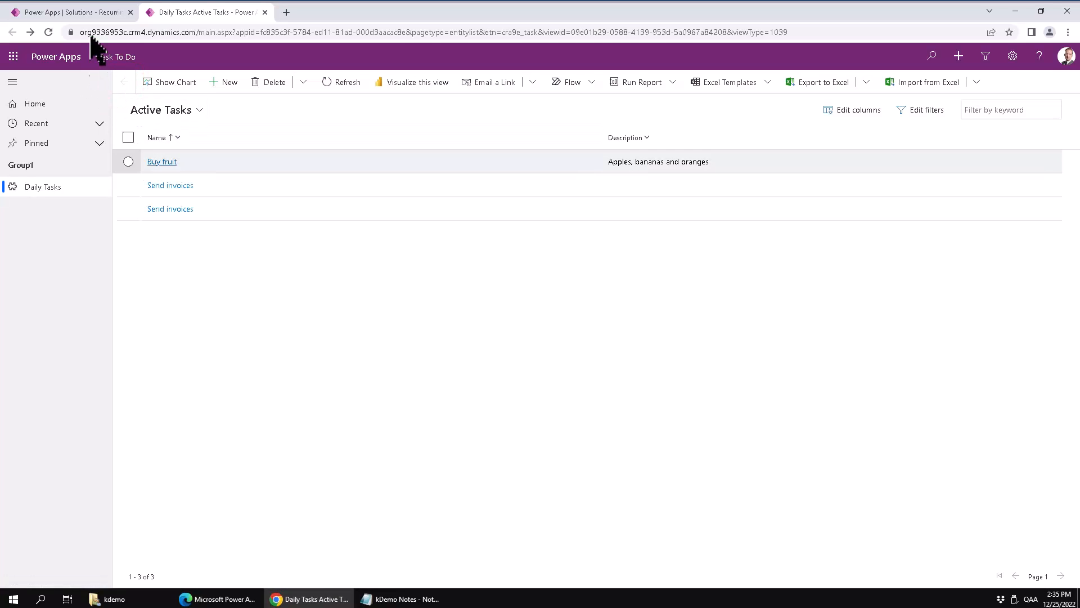
Share the Task To Do app with a new person and assign them the System Administrator security role.
click(88, 13)
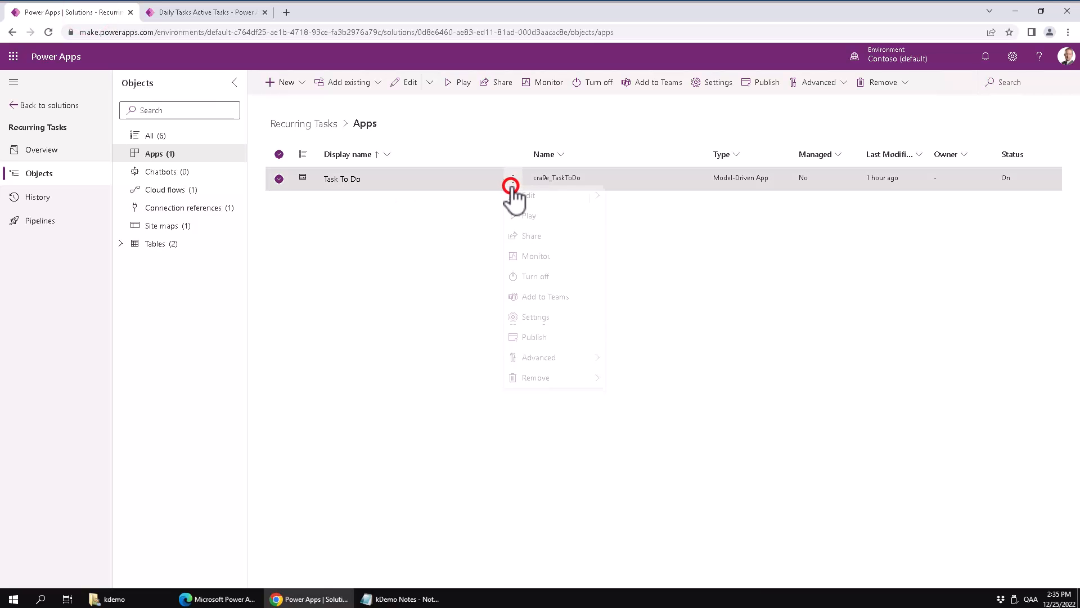
click(512, 181)
click(539, 240)
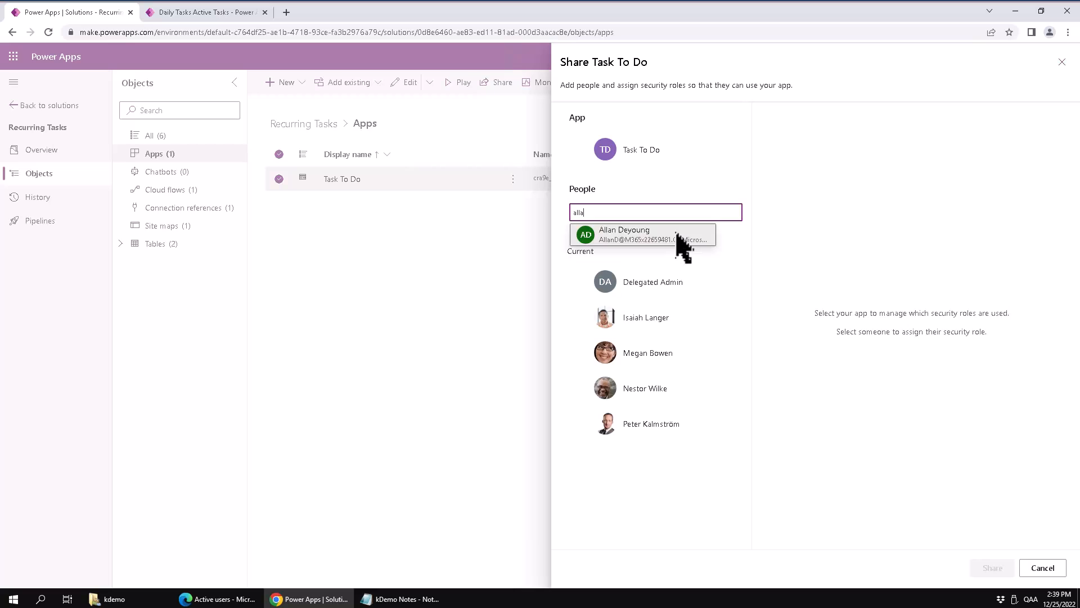
click(655, 232)
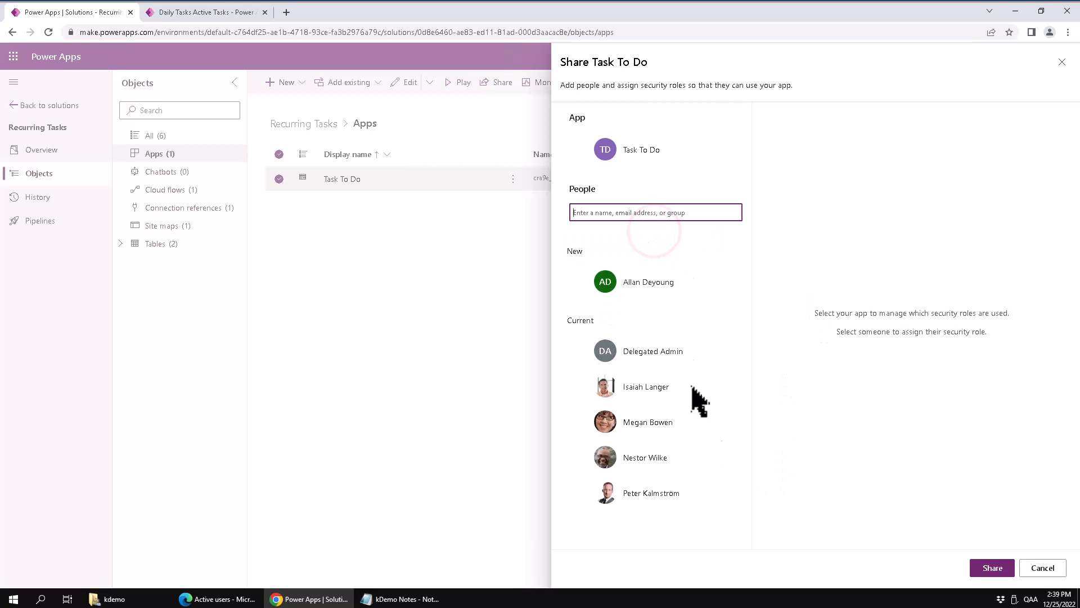
click(676, 287)
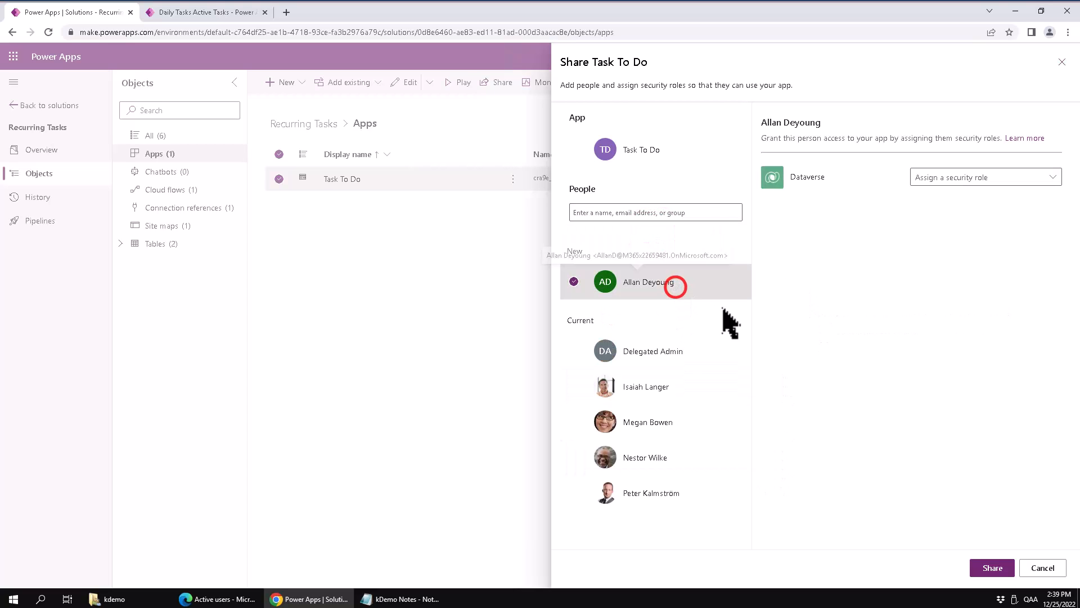
click(990, 177)
click(921, 261)
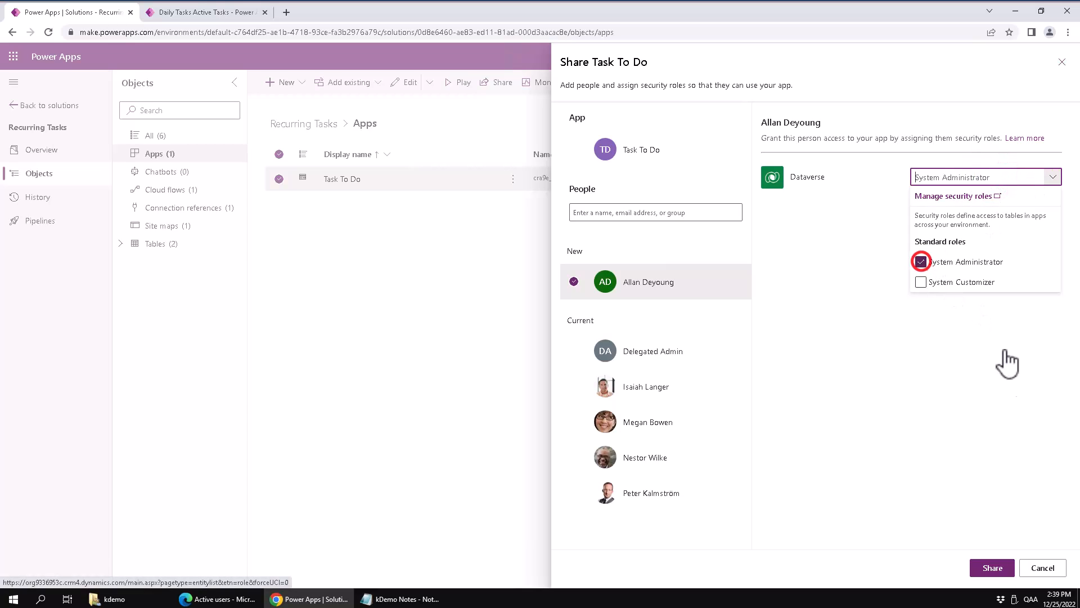
click(994, 567)
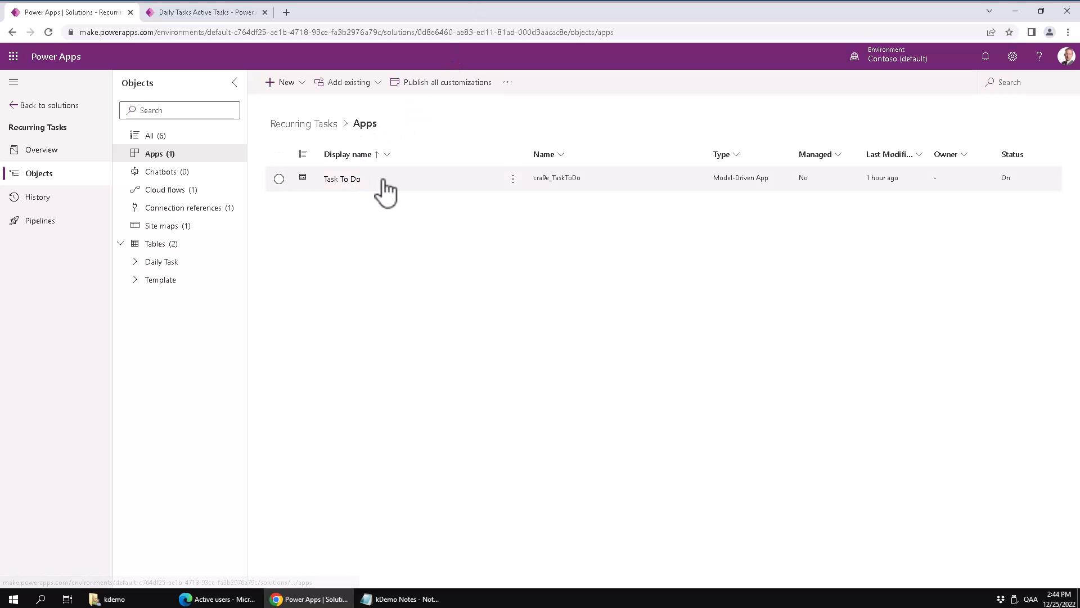
Add a Yes/no column named Done to the Daily Task table, with No as the default choice.
click(135, 262)
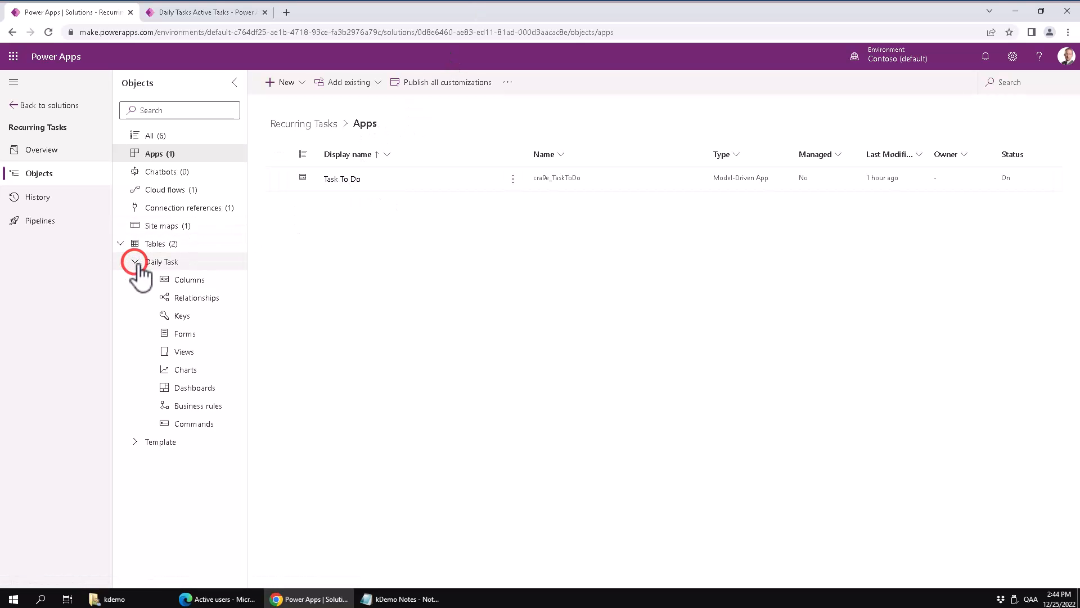
click(189, 279)
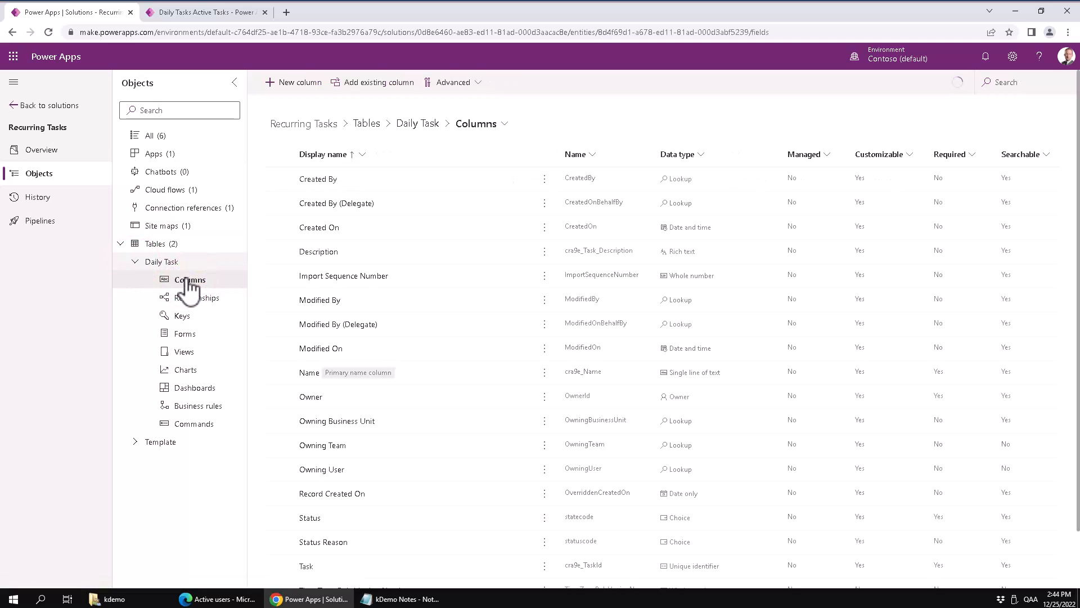
click(309, 84)
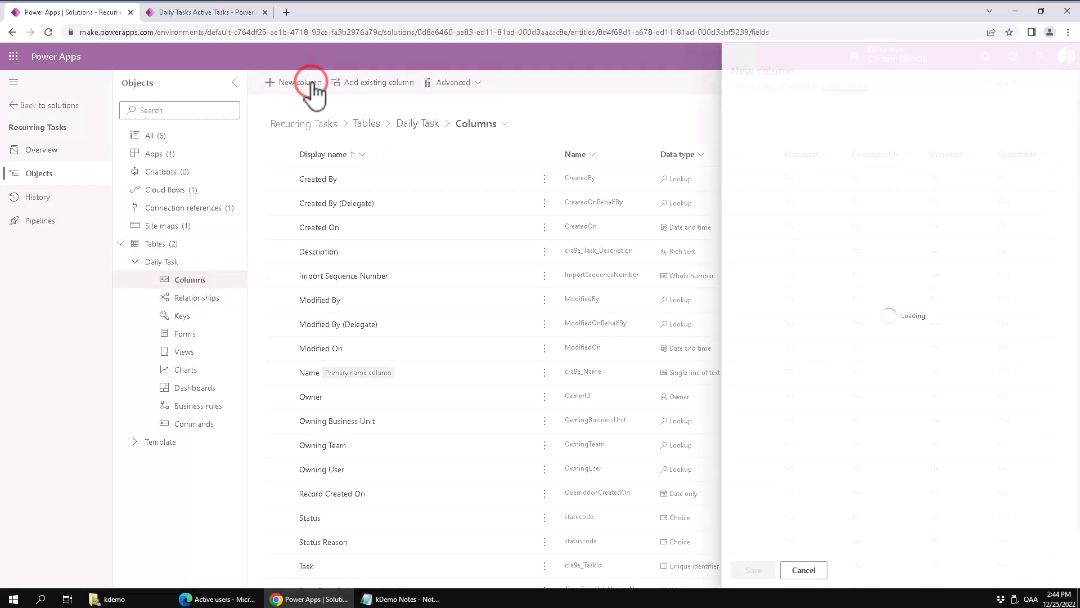
text(Done)
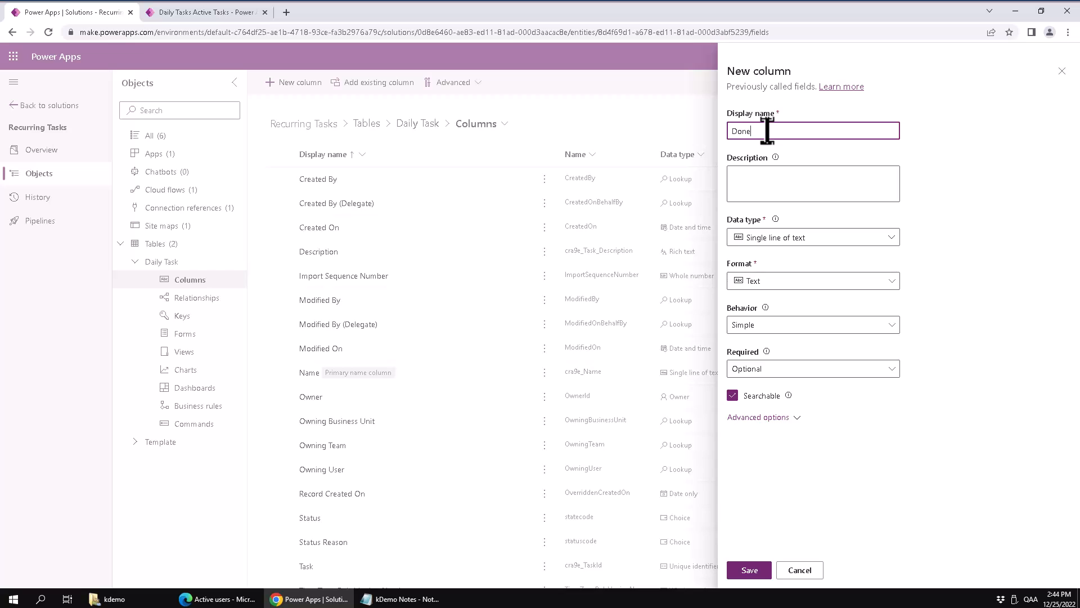
click(837, 235)
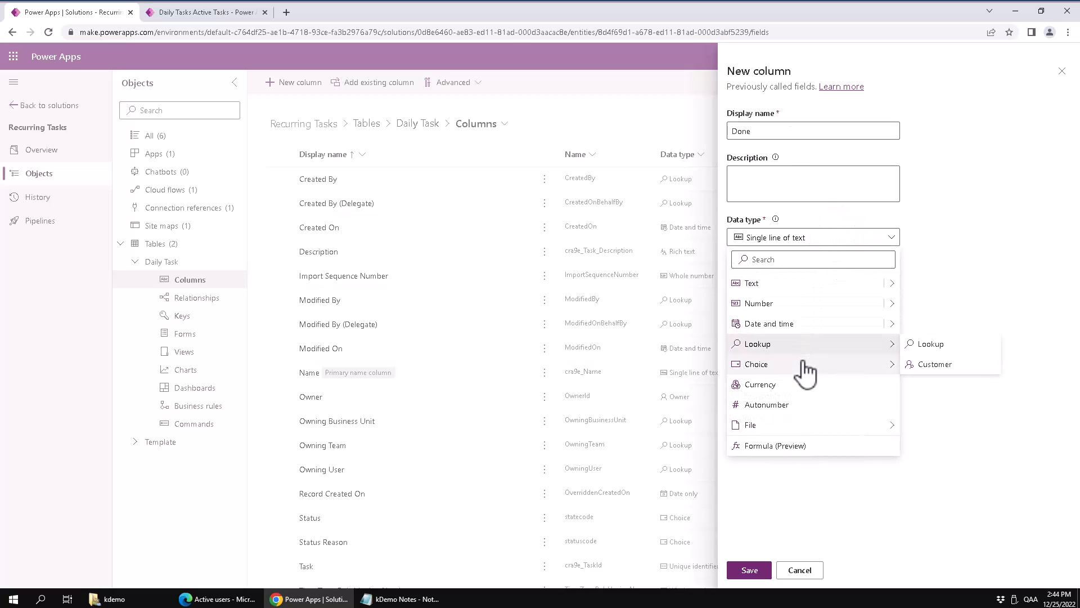
mouse_move(809, 372)
click(918, 385)
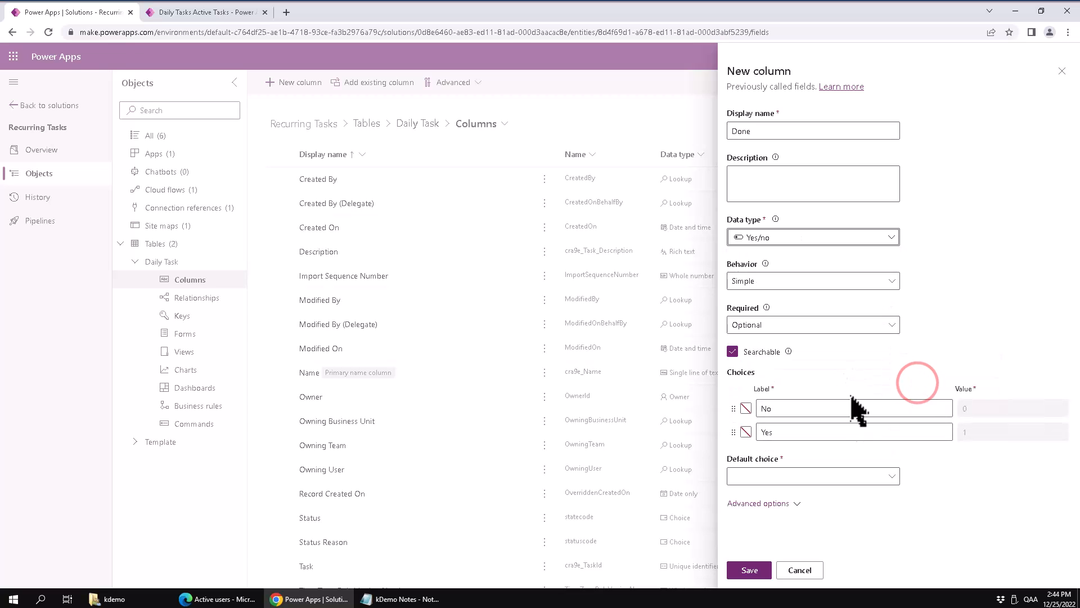
click(891, 477)
click(768, 496)
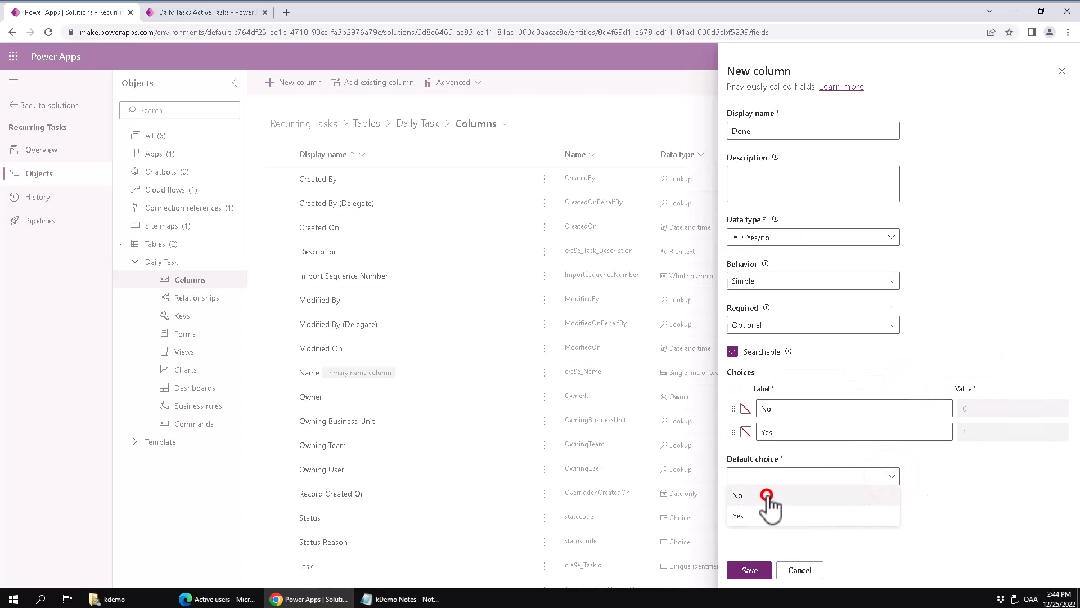
click(757, 571)
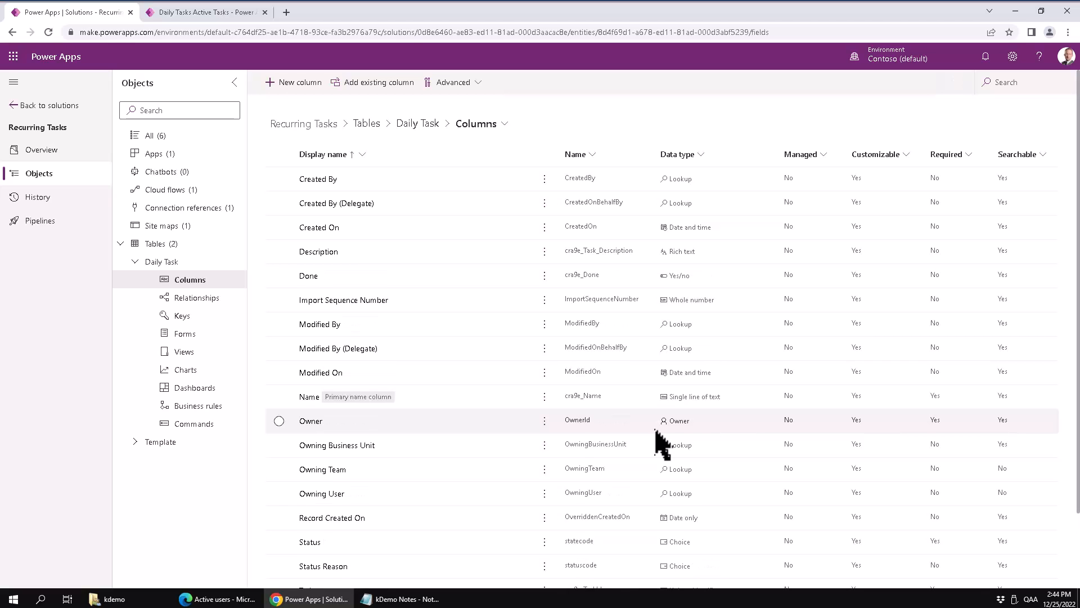
Open the Daily Task table's Active Tasks view for editing.
click(186, 352)
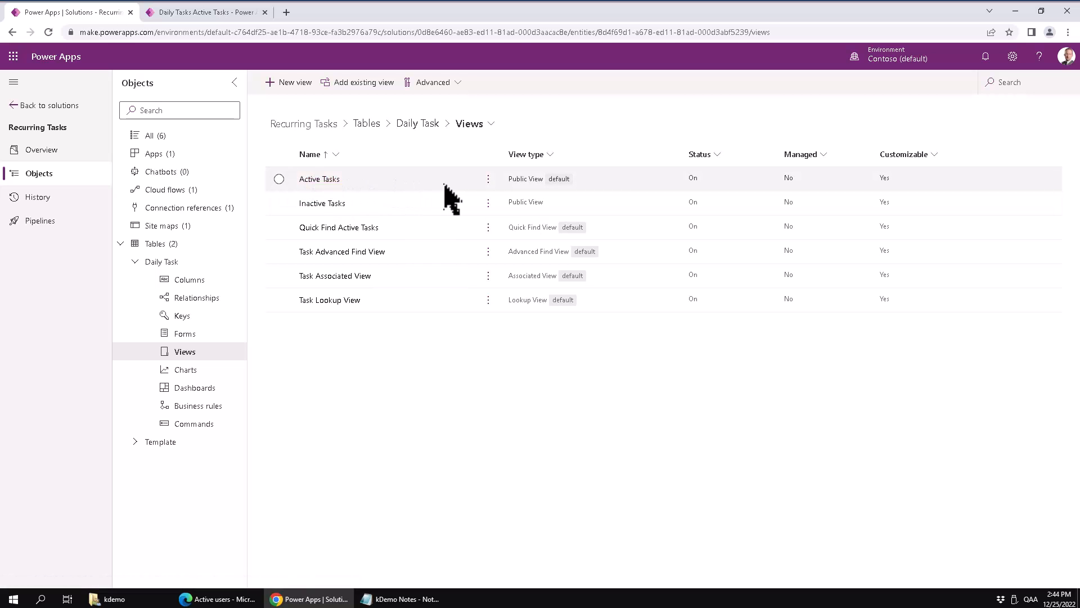
click(487, 180)
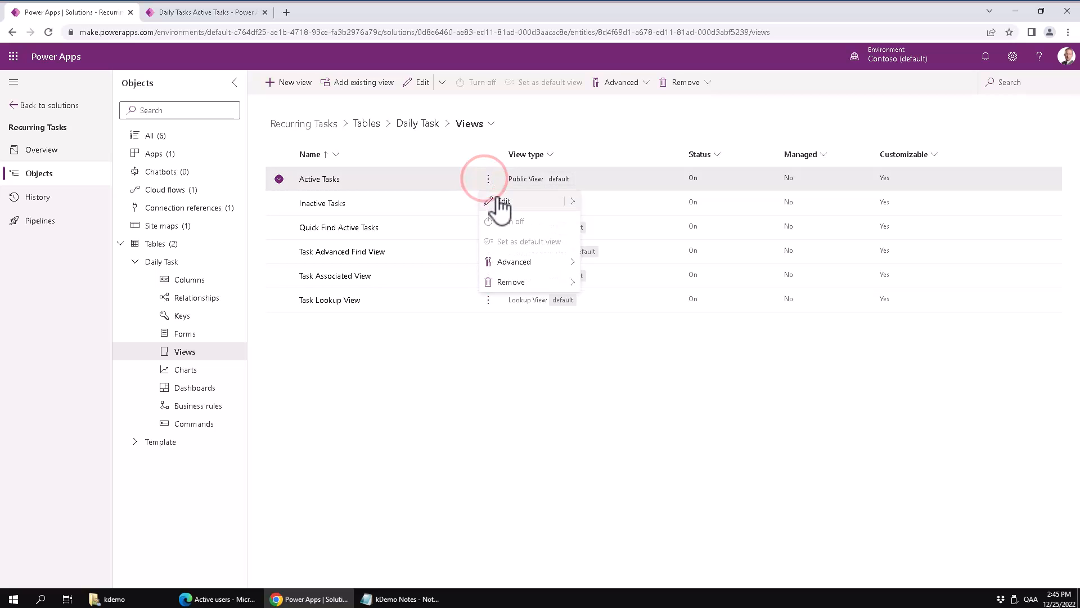
click(495, 203)
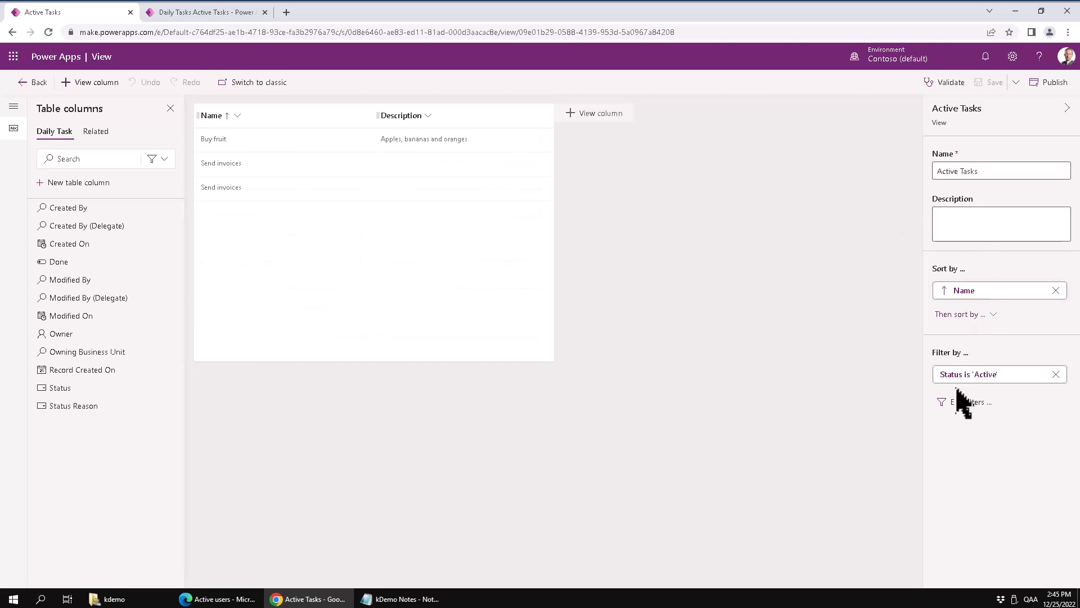
Add the Done column to the Active Tasks view after Description.
click(588, 113)
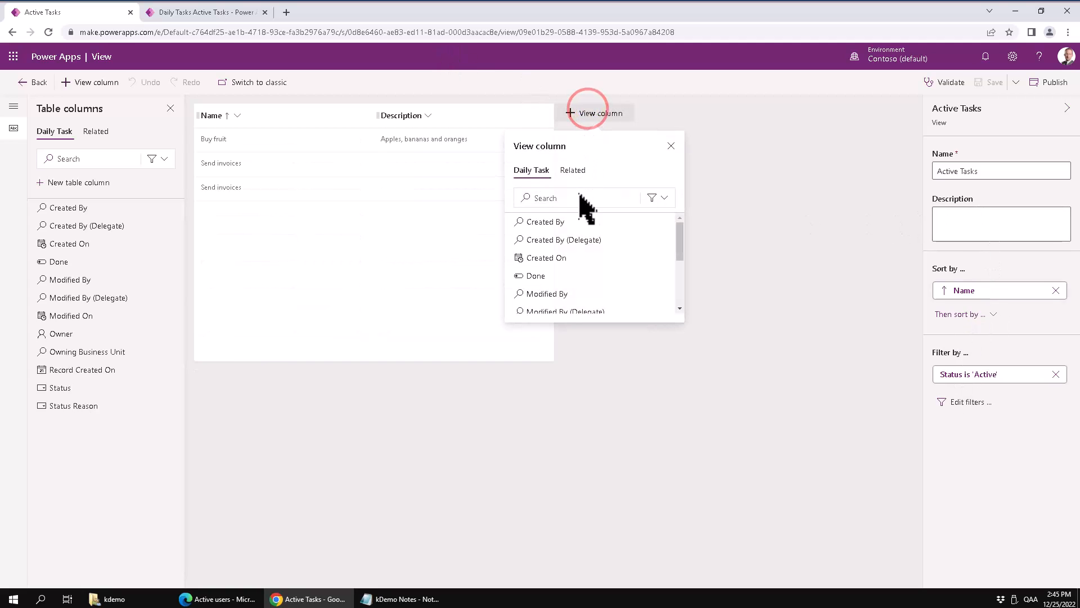
click(545, 277)
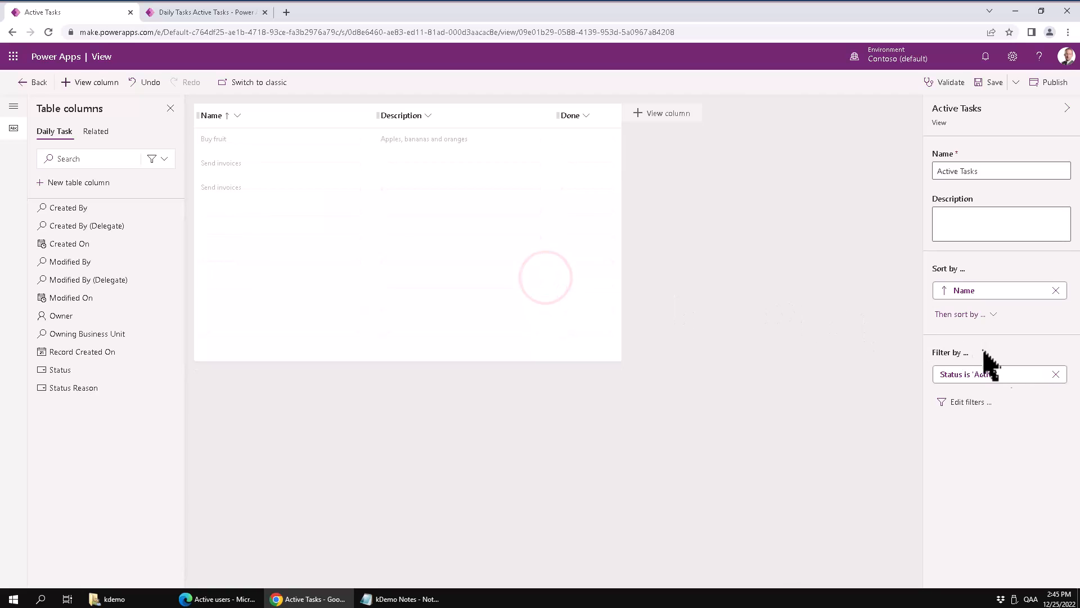
Add a filter row for Done Does not equal Yes to the Active Tasks view, and publish the view.
click(969, 403)
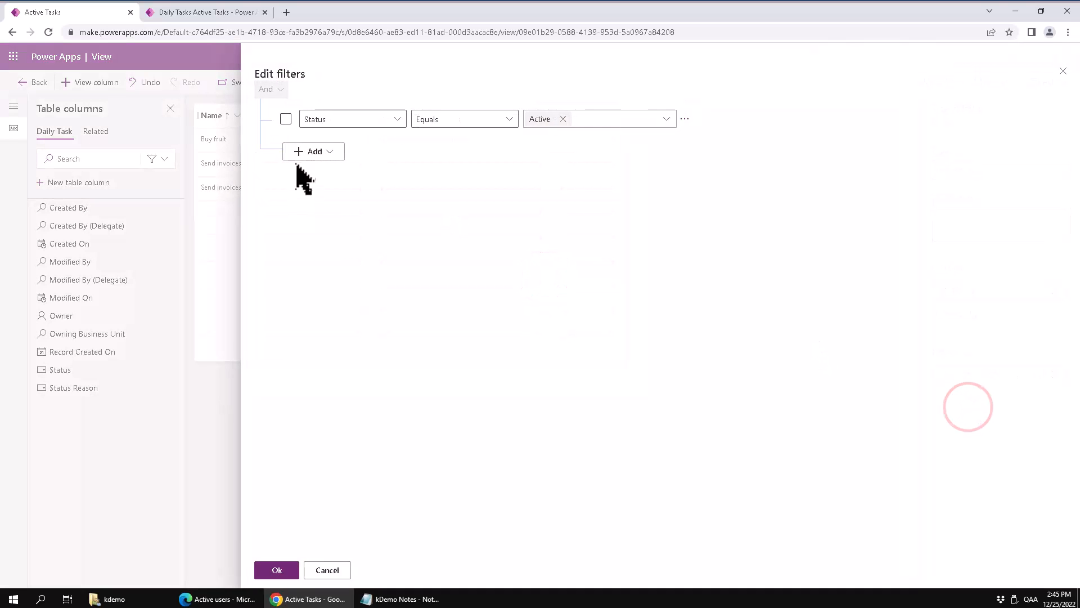
click(325, 152)
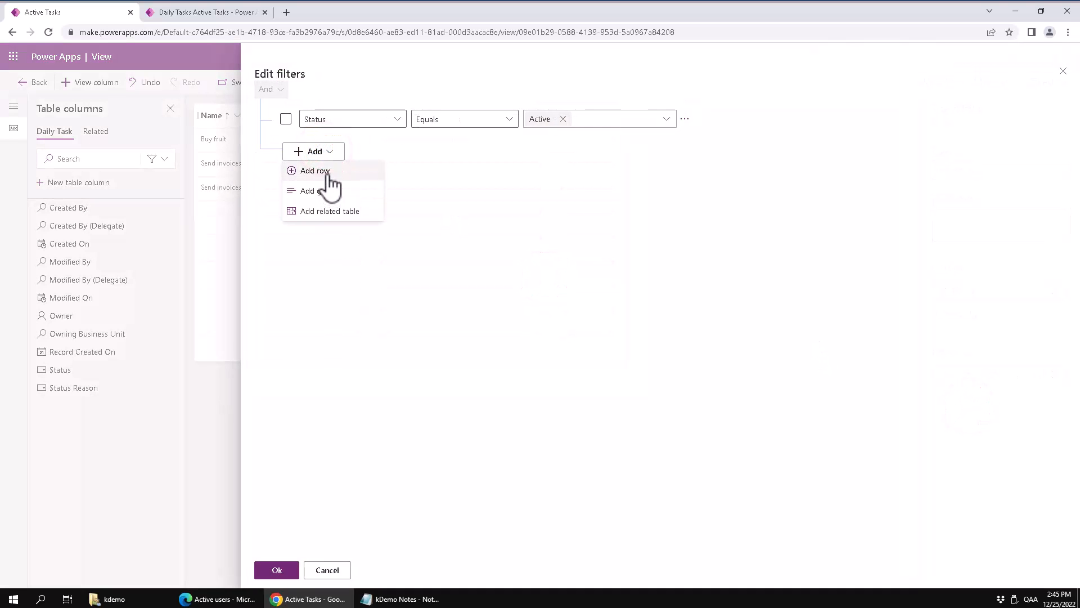
click(326, 170)
click(397, 157)
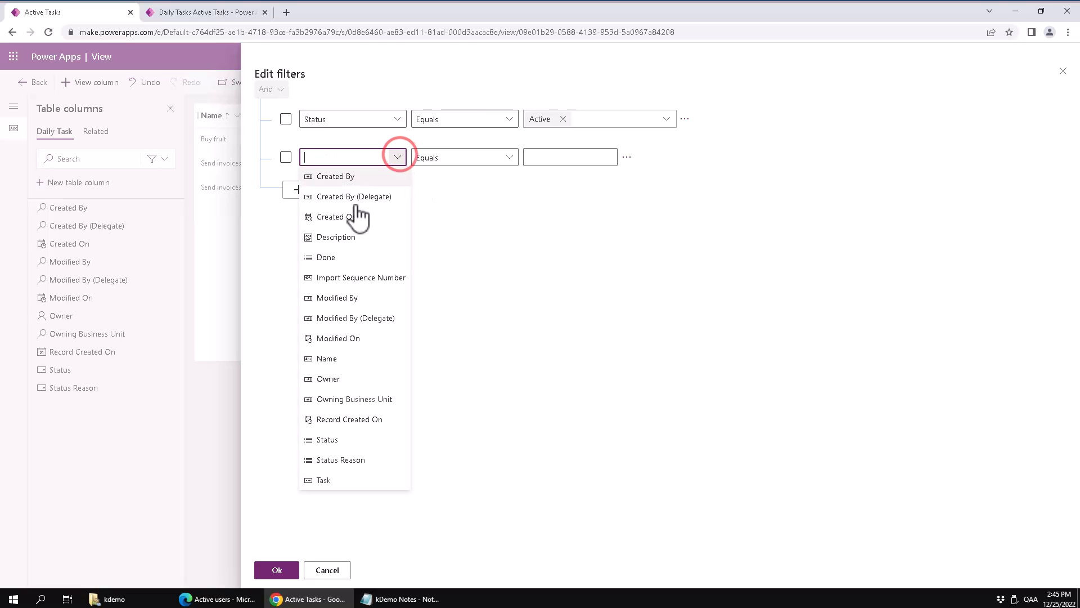
click(340, 256)
click(506, 159)
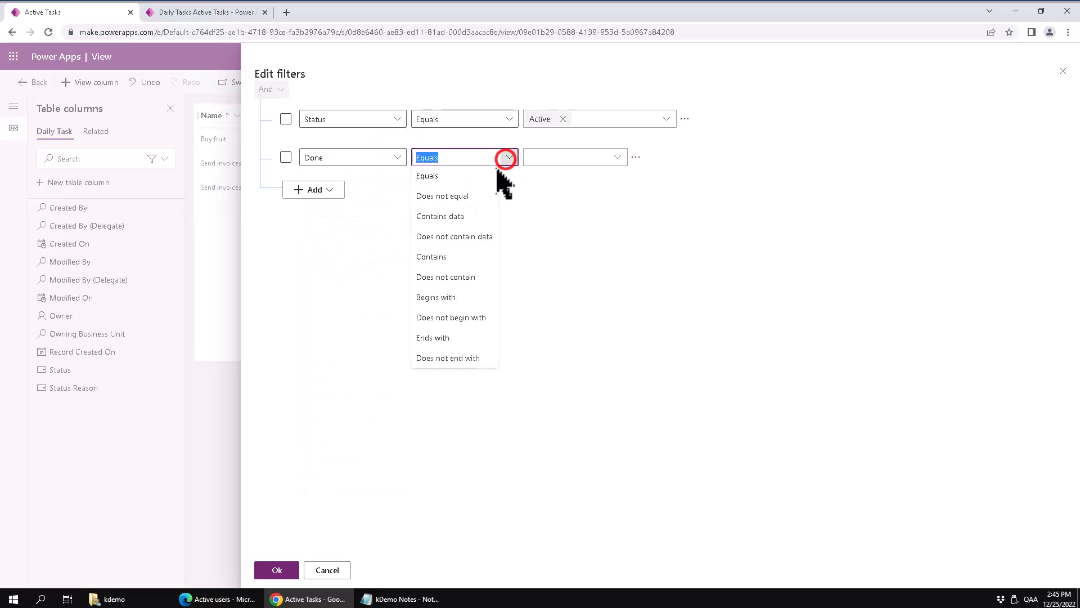
click(457, 197)
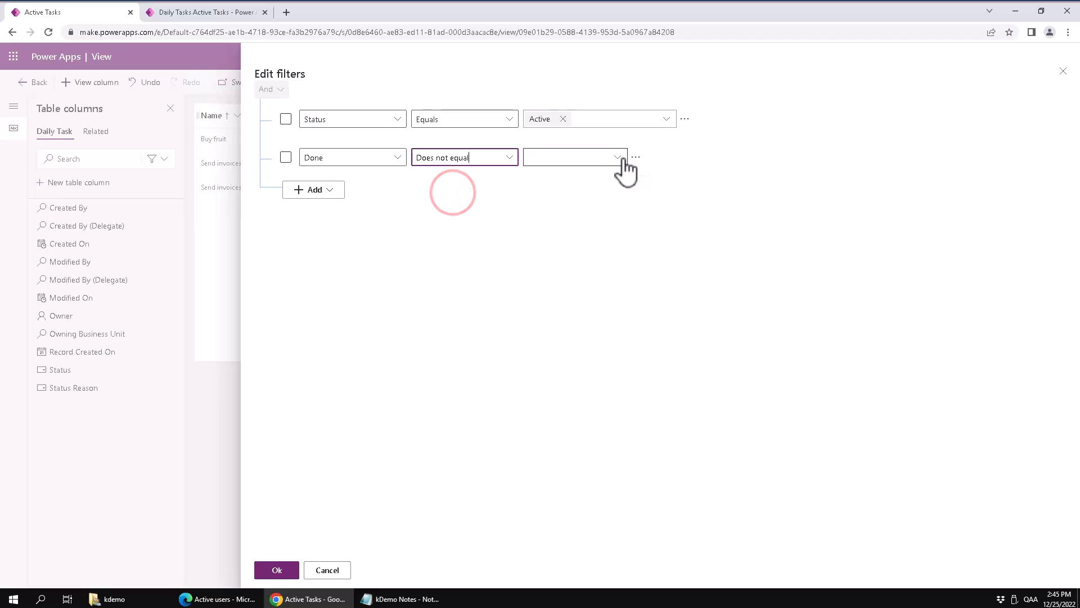
click(620, 157)
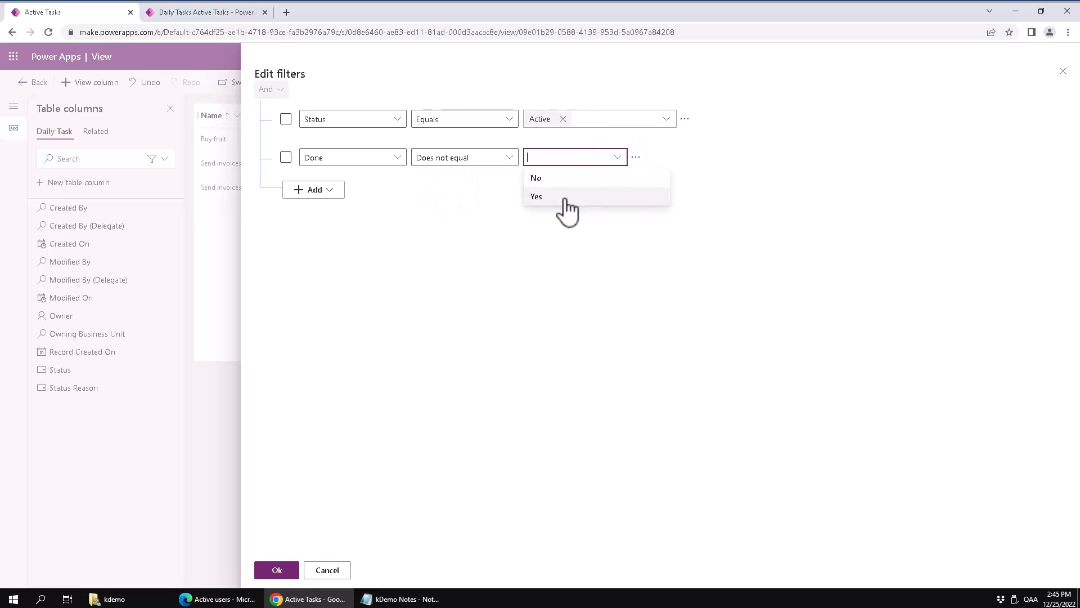
click(559, 198)
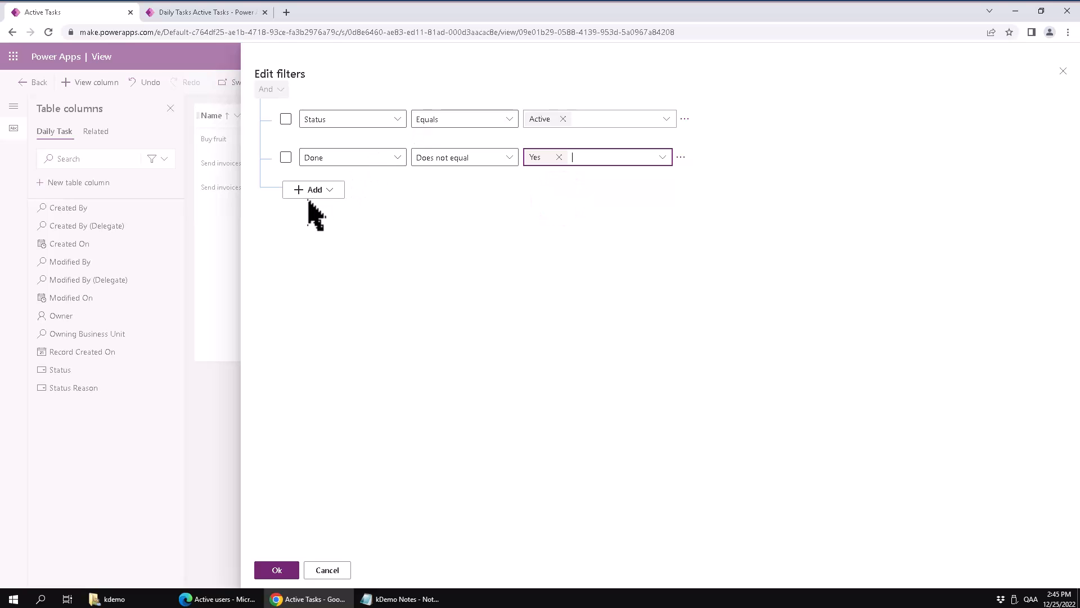
click(288, 570)
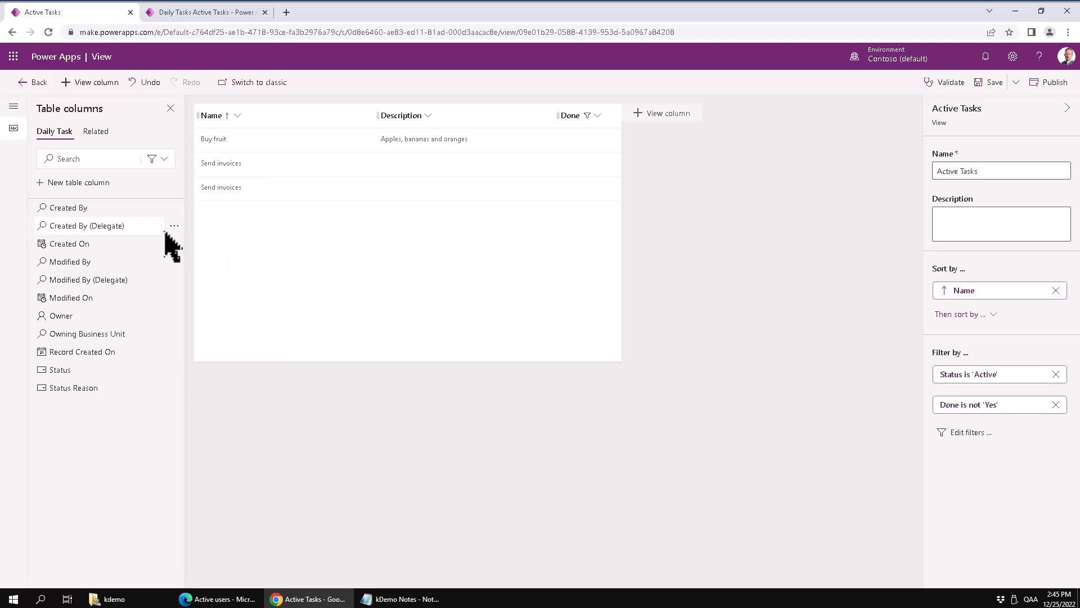
click(1052, 84)
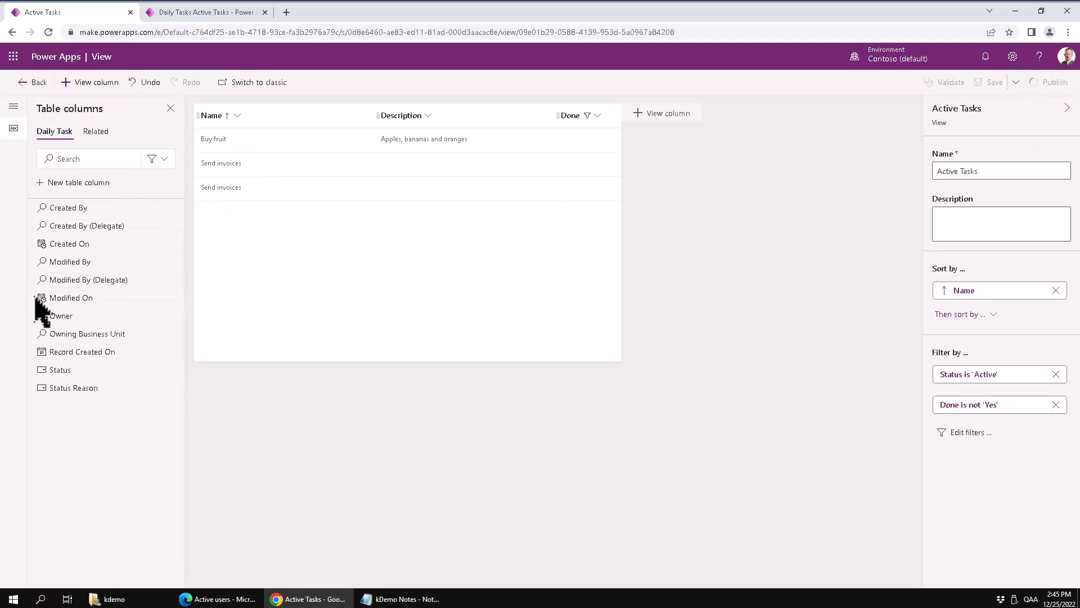
Open the Daily Task table's main Information form and add the Done field between Name and Description.
click(33, 83)
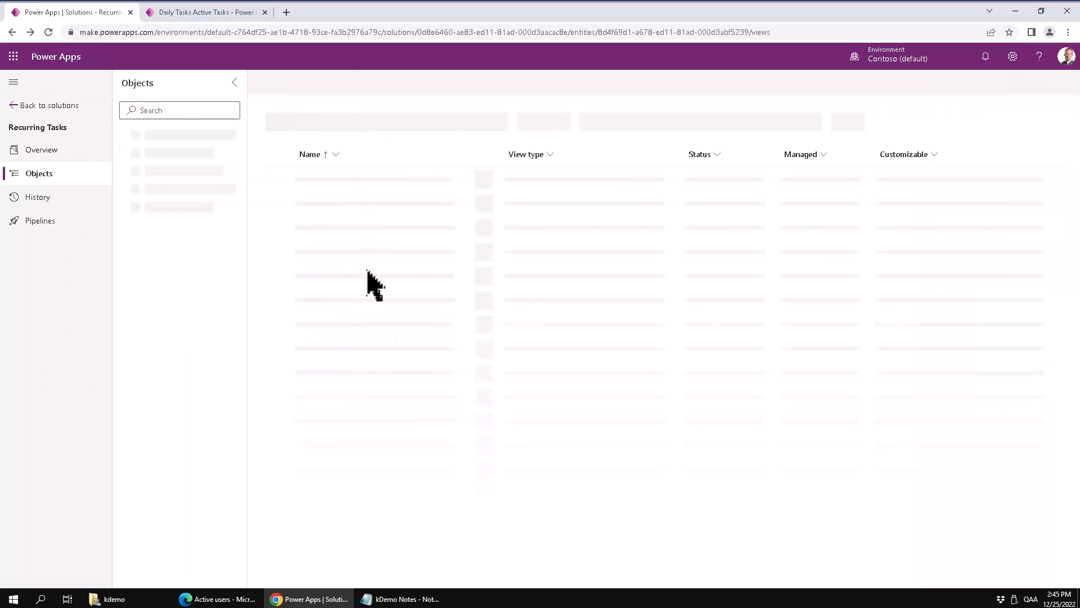
click(121, 242)
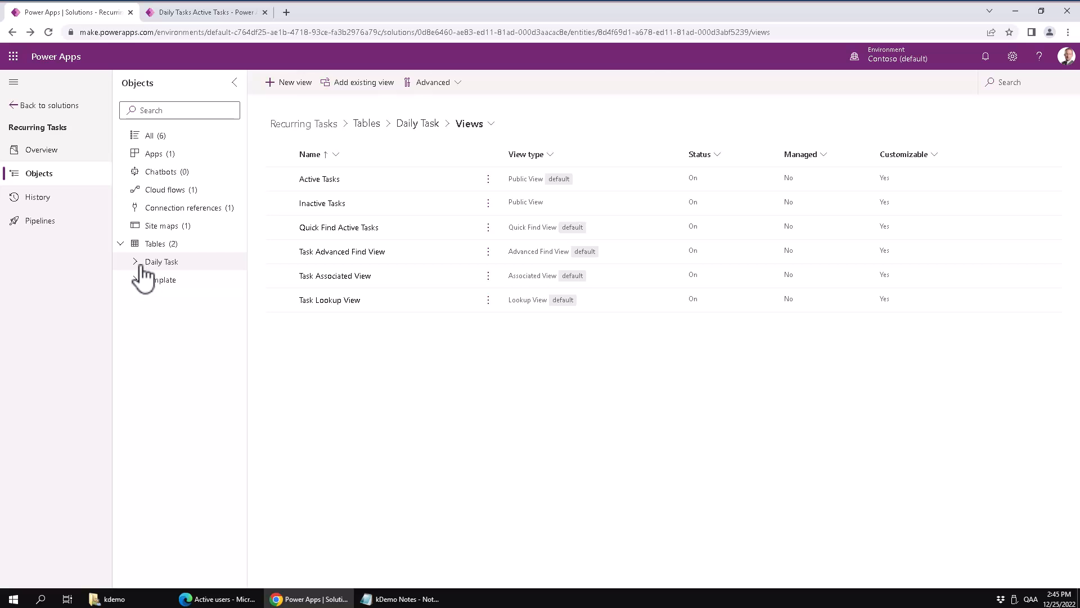
click(137, 262)
click(183, 334)
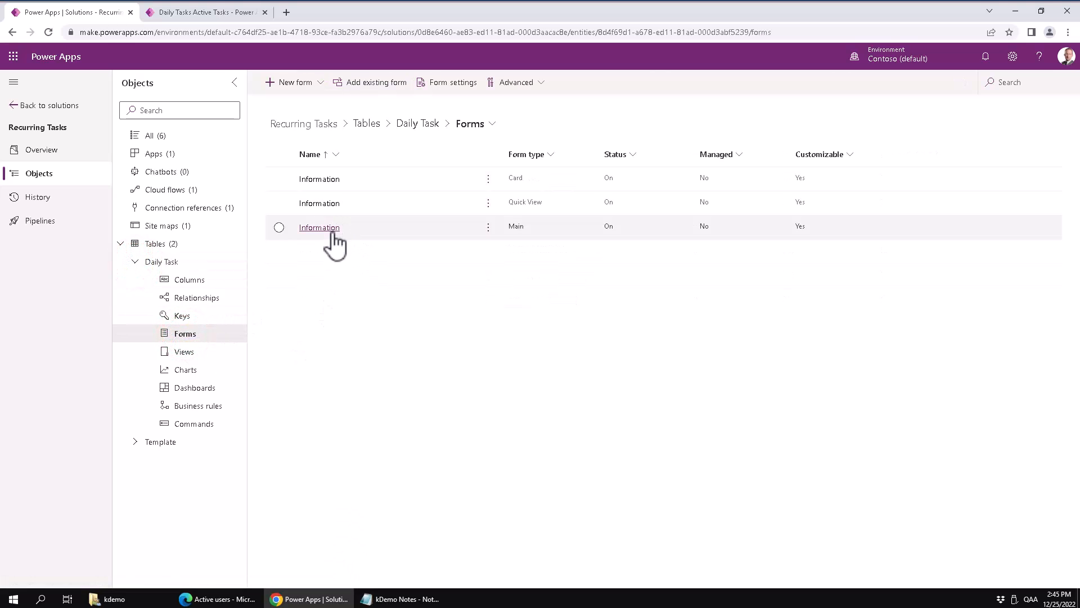
click(335, 232)
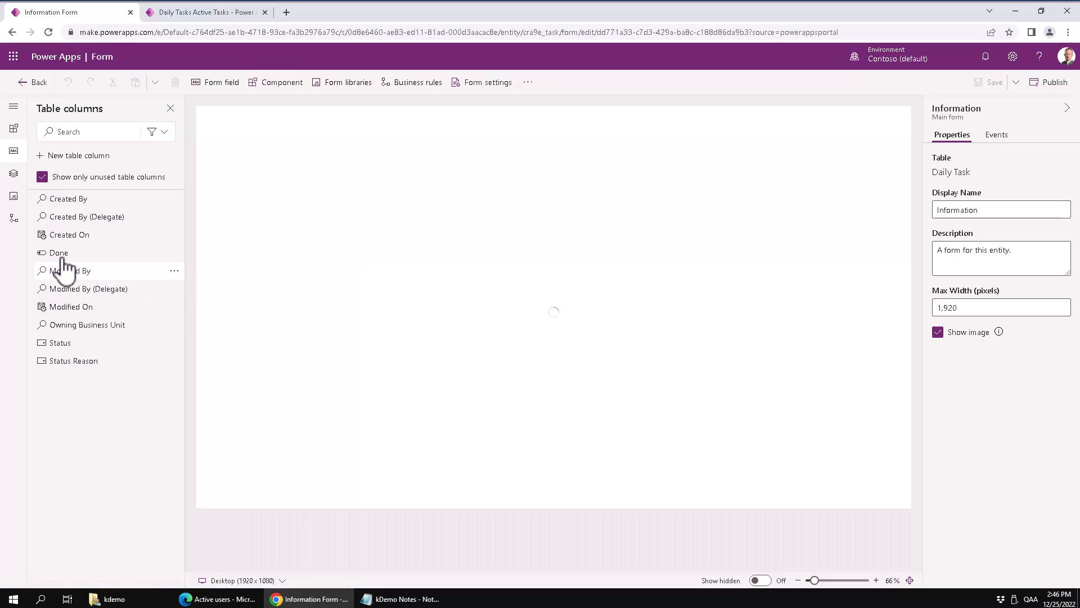
mouse_move(64, 260)
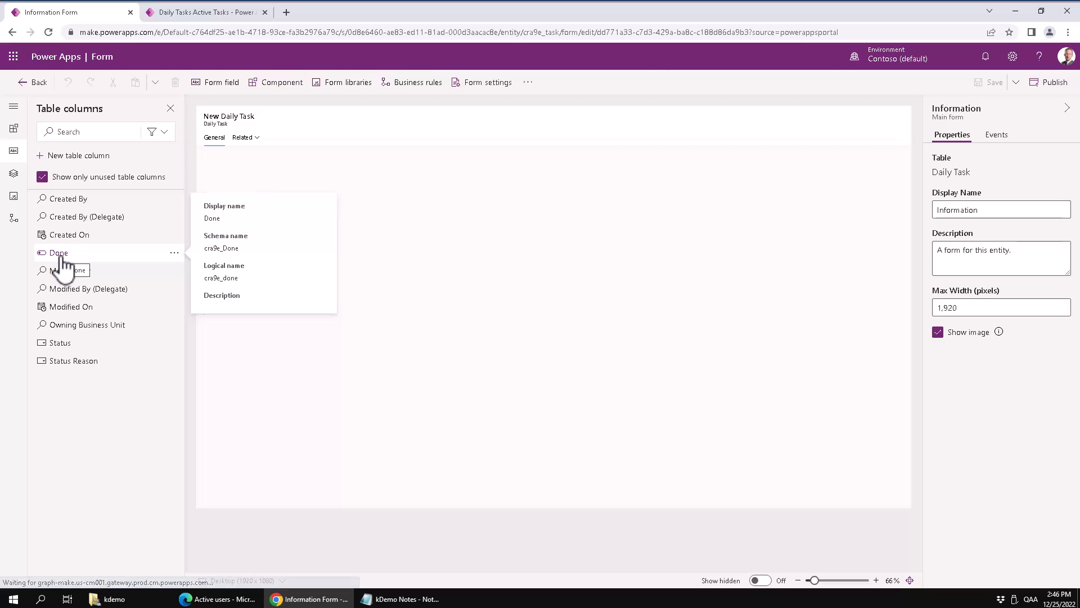
drag(62, 252, 393, 177)
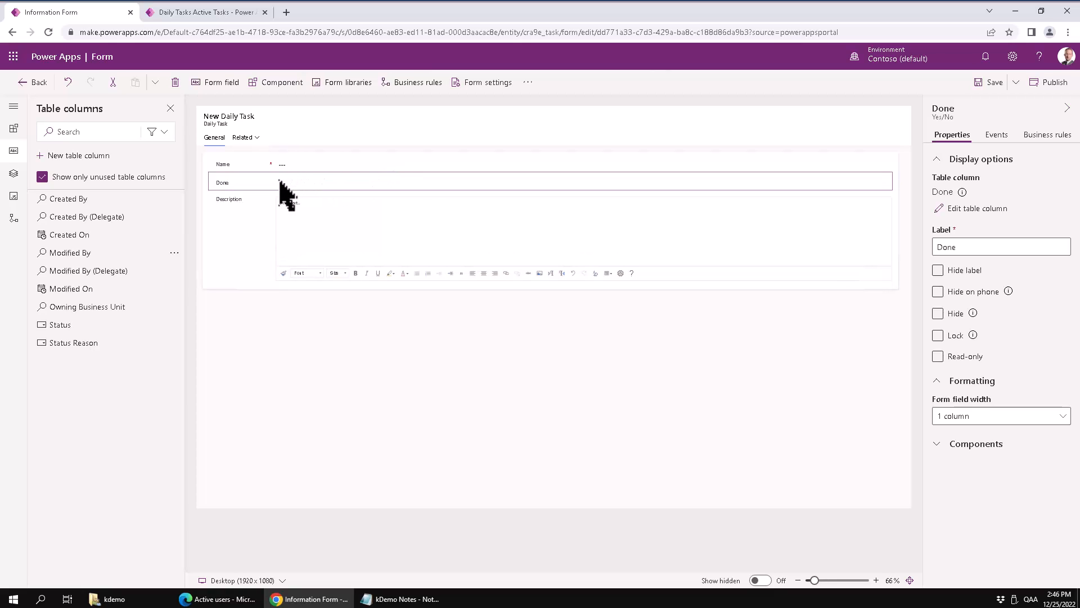
Set the form's General section to 2 columns and move the Done field beside Name.
click(209, 164)
click(203, 168)
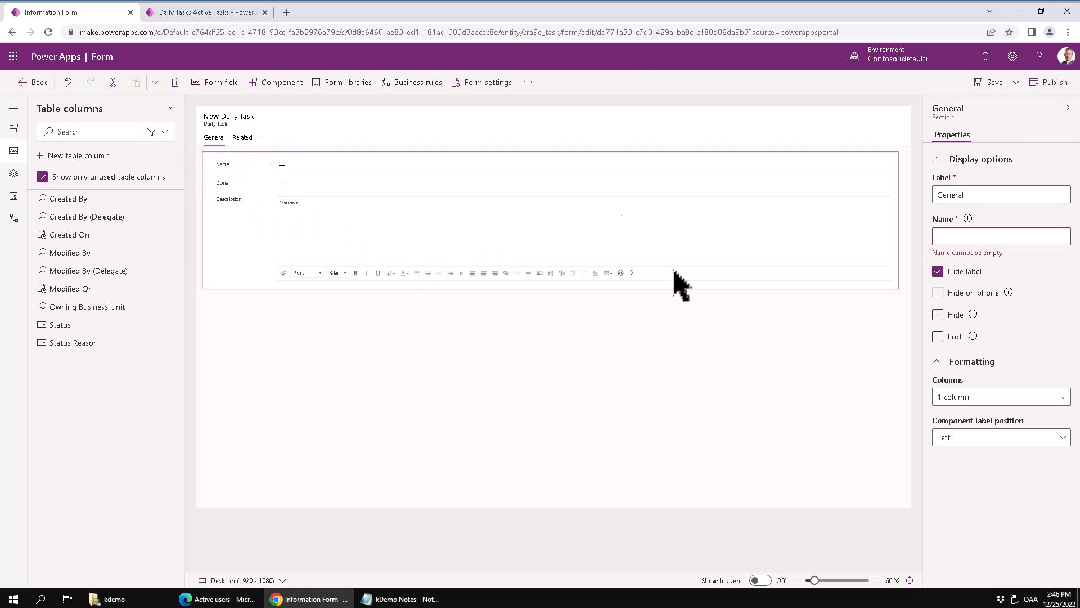
click(1013, 401)
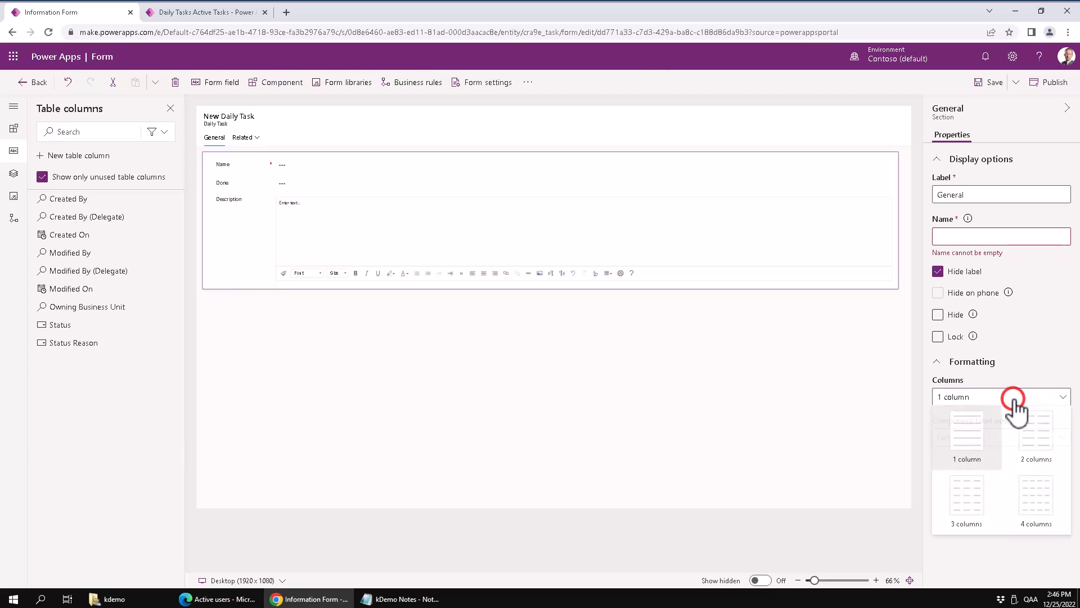
click(1031, 429)
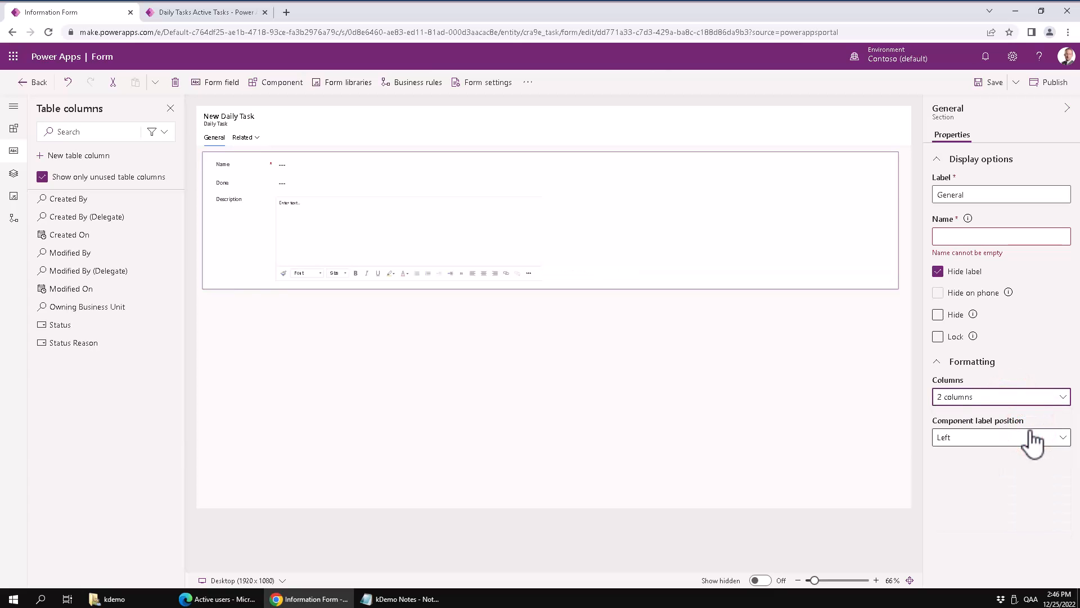
drag(223, 184, 604, 167)
Set the Description field's width to 2 columns and return to the Daily Task table's forms list.
click(394, 197)
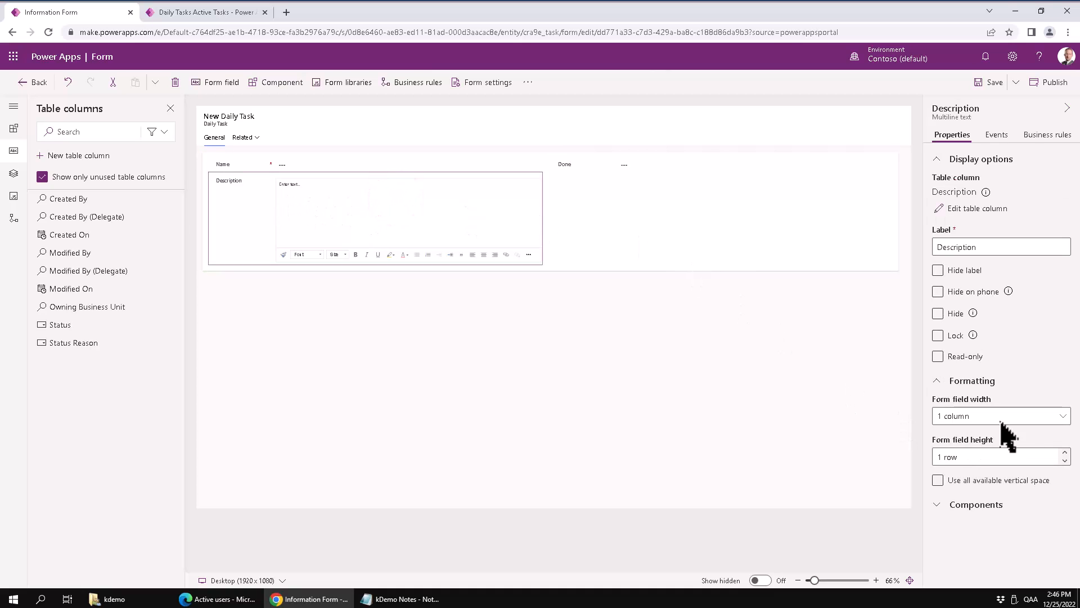
click(1065, 417)
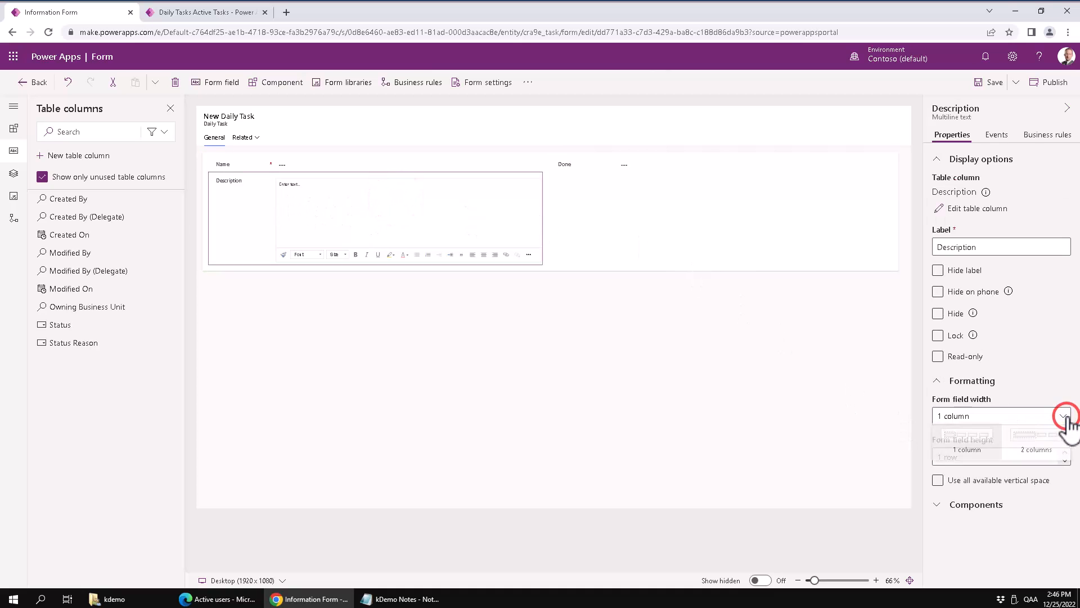
click(1038, 442)
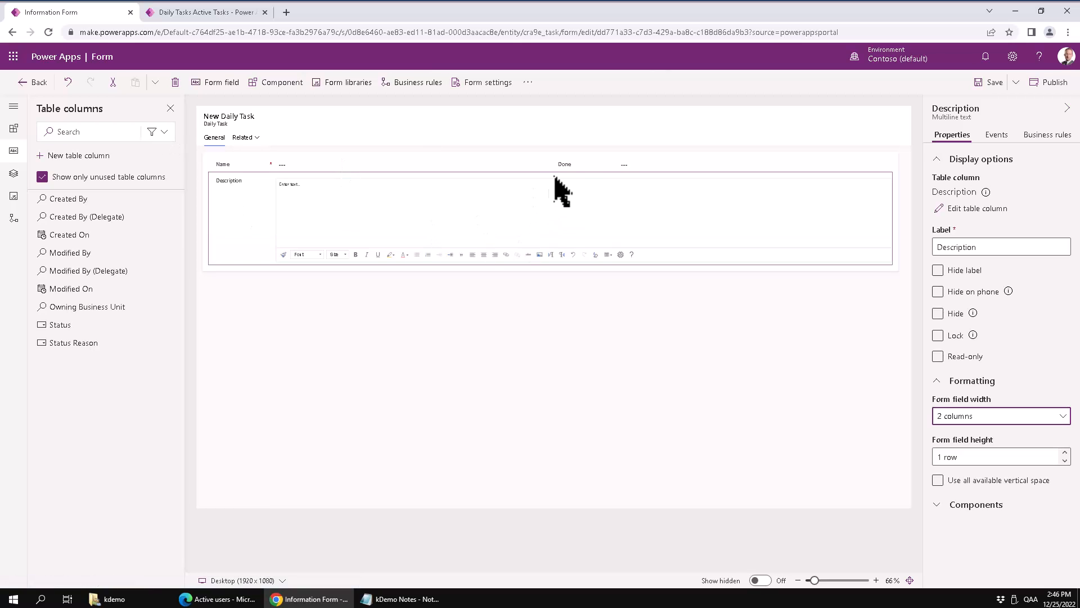
click(580, 165)
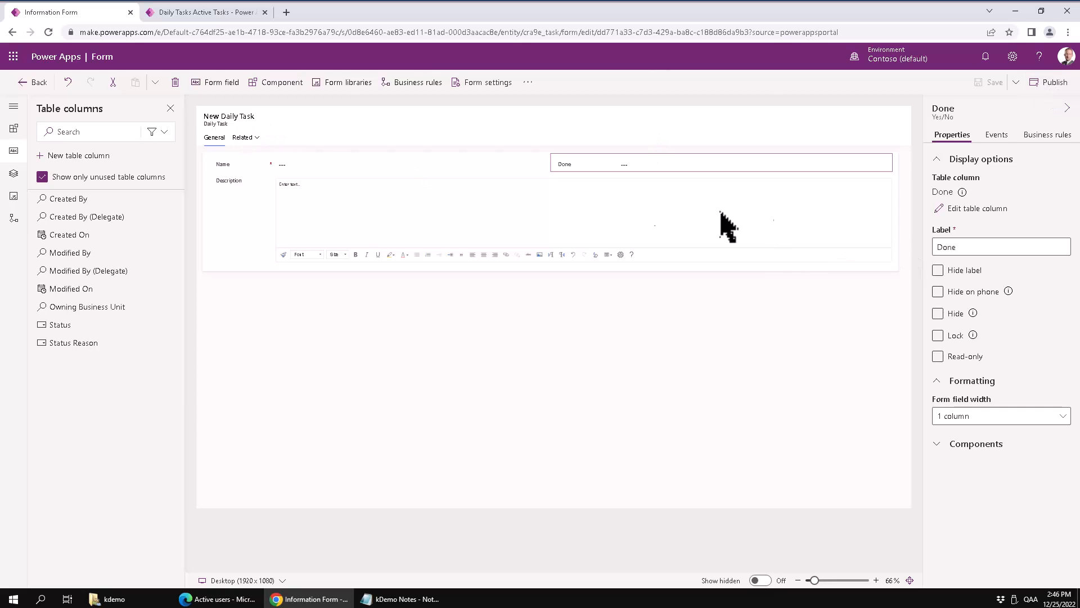
click(35, 83)
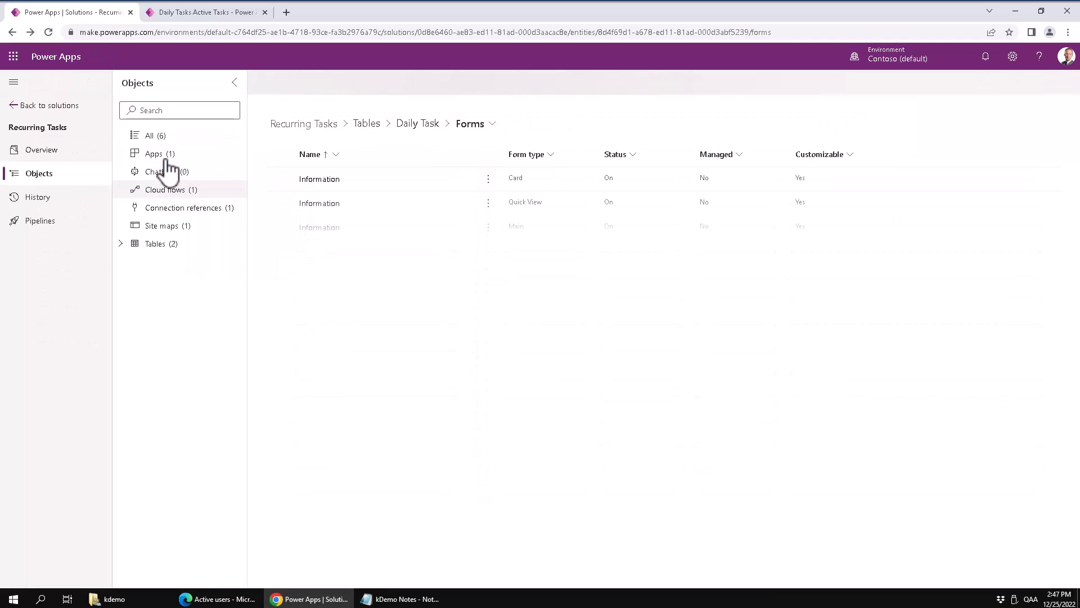
Publish the Task To Do app from the Recurring Tasks solution's apps.
click(164, 155)
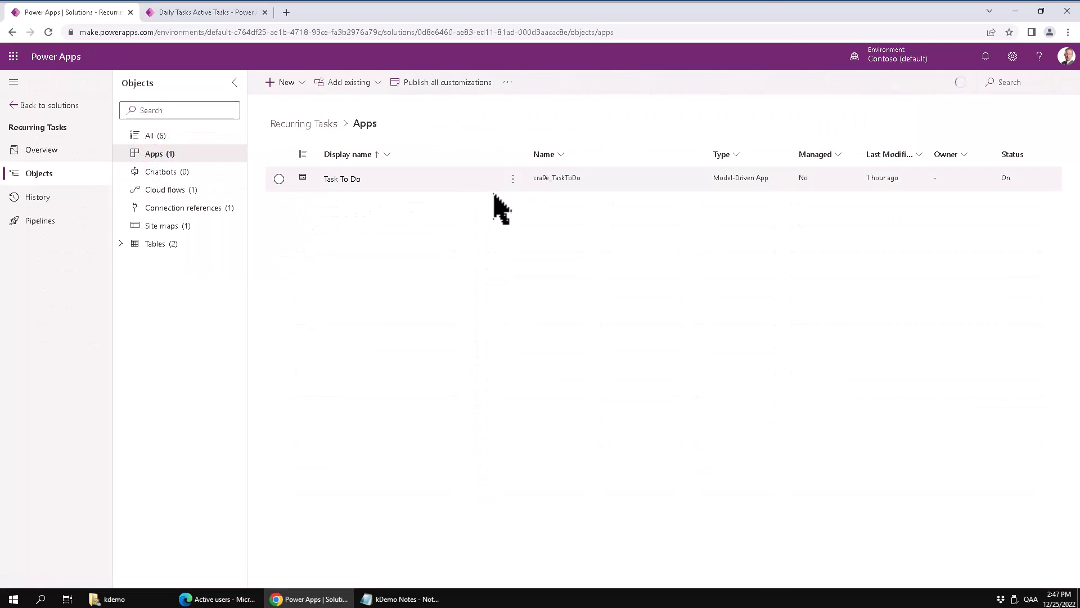
click(514, 181)
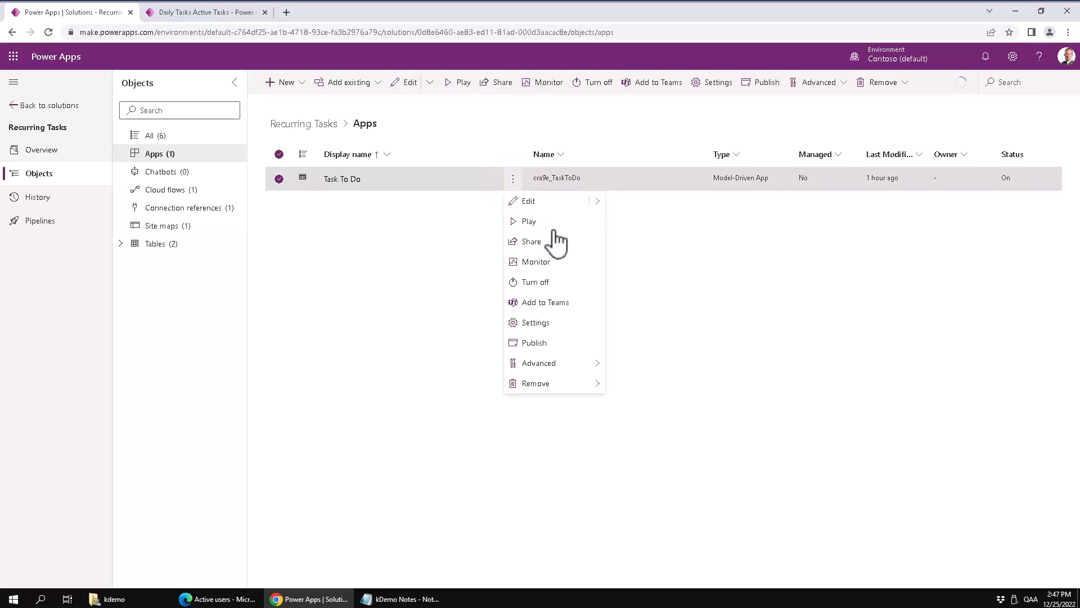
click(536, 340)
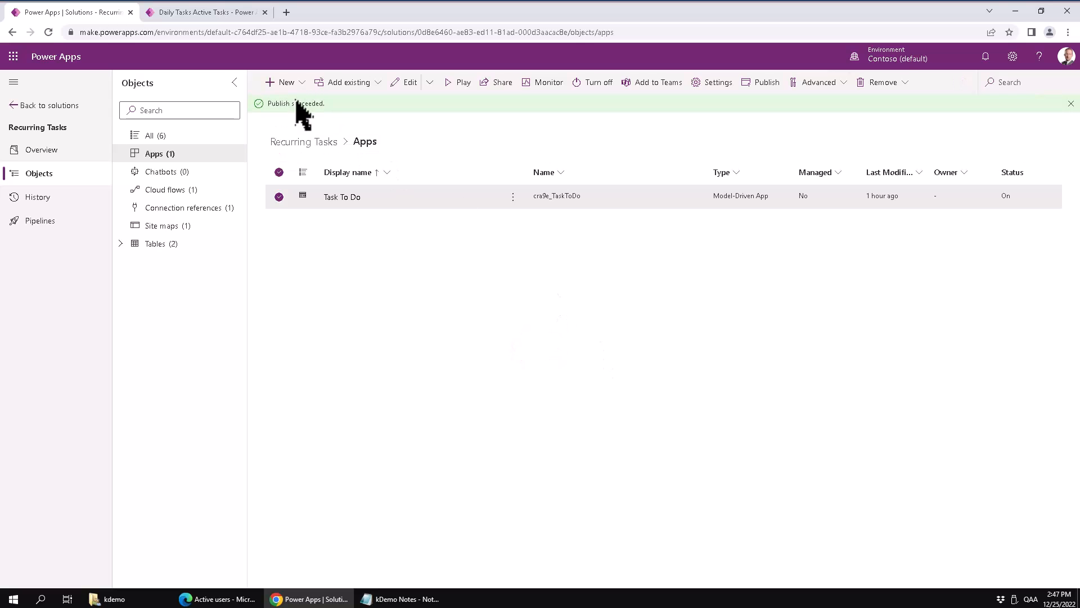
Reload the running Task To Do app, and save and close the first Send invoices task with Done set to Yes.
click(193, 12)
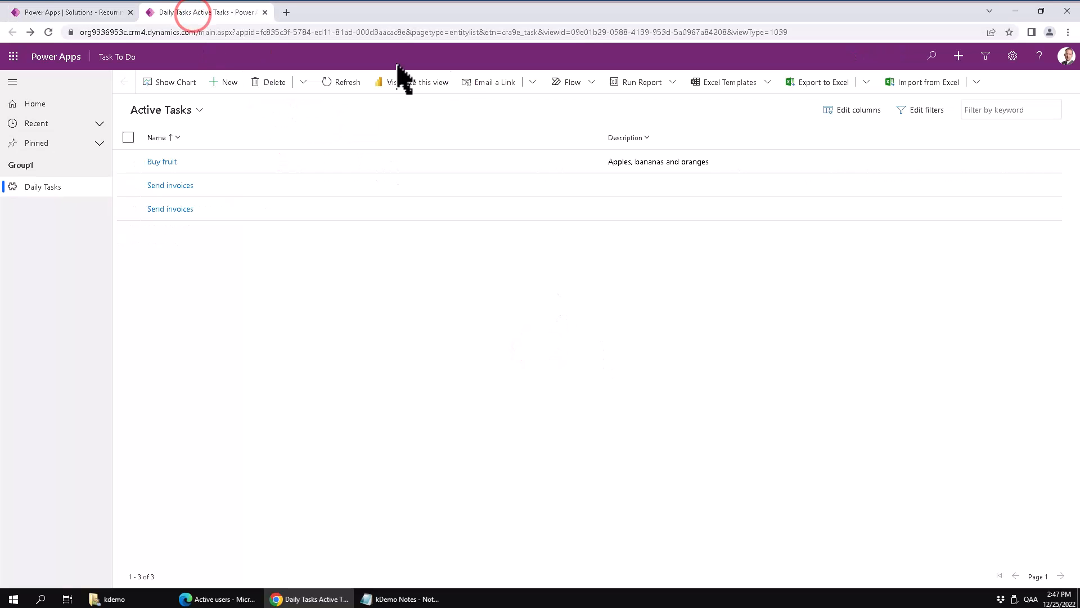
click(49, 32)
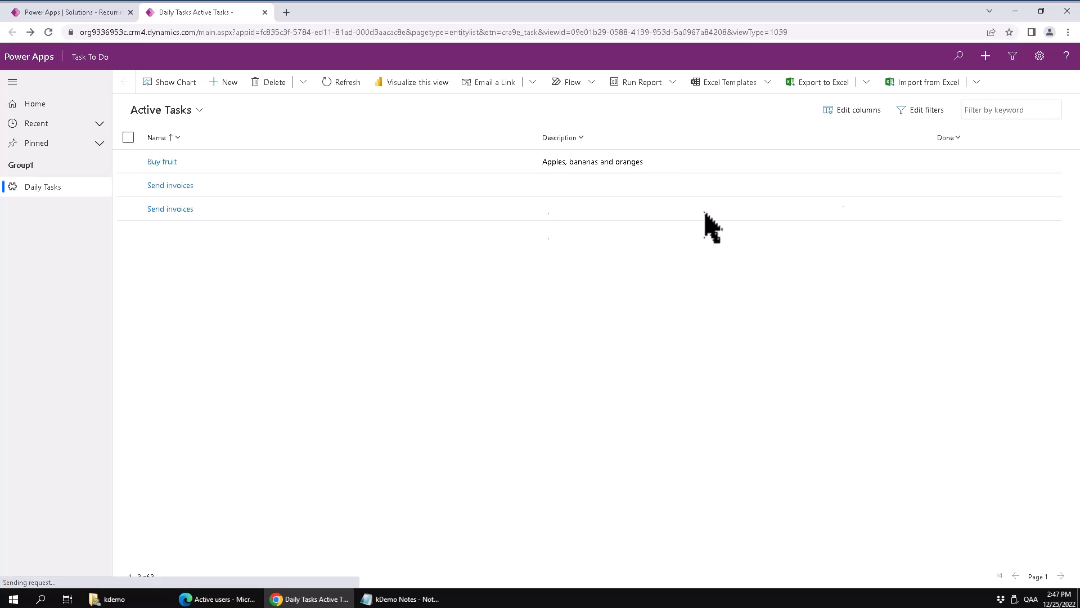
click(157, 182)
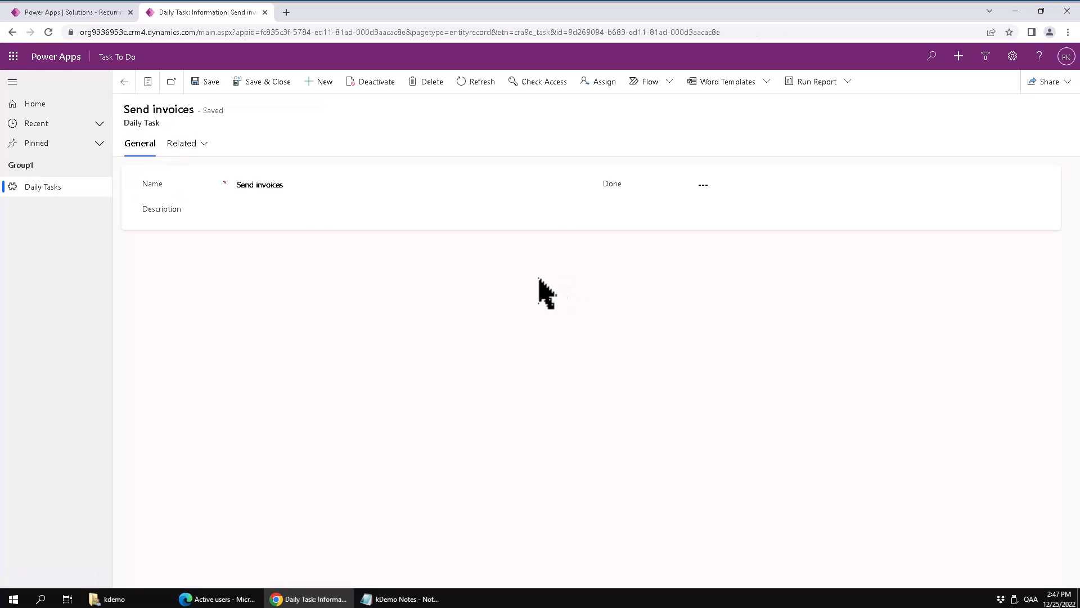
click(702, 184)
click(707, 185)
click(705, 212)
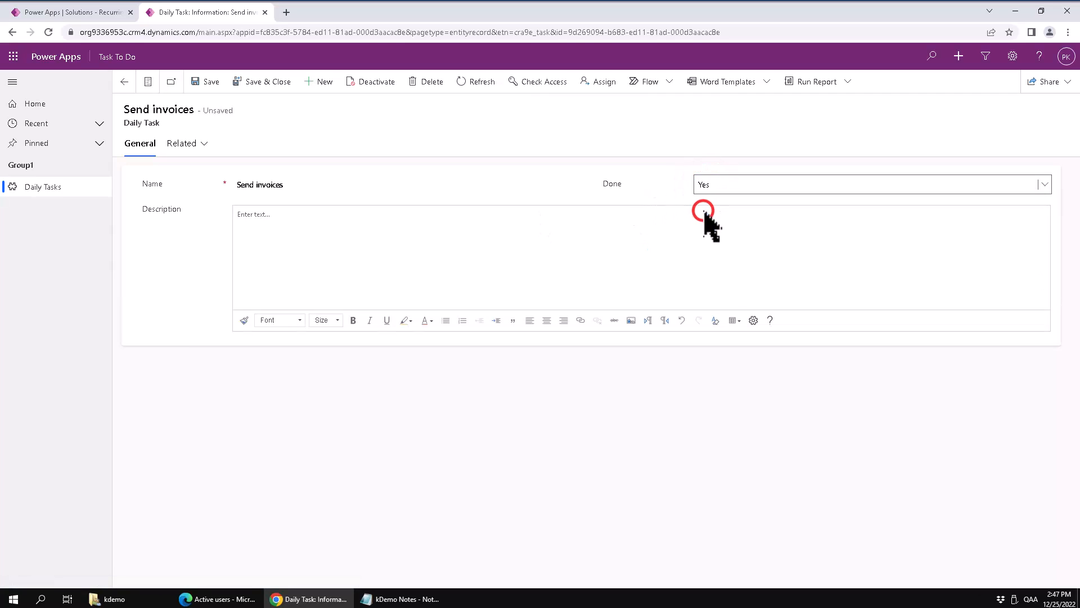
click(584, 230)
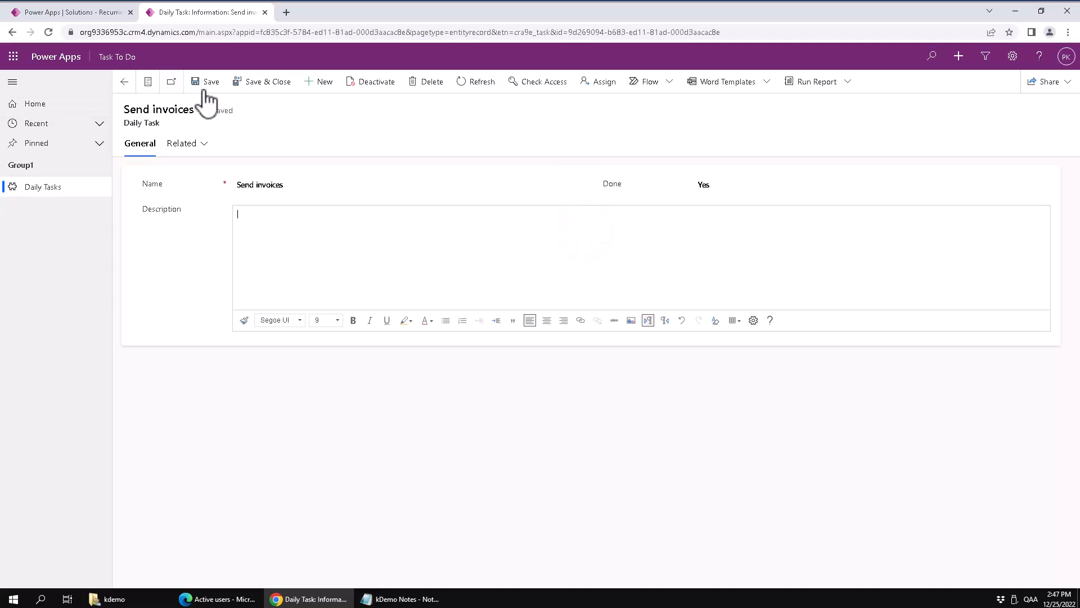
click(251, 81)
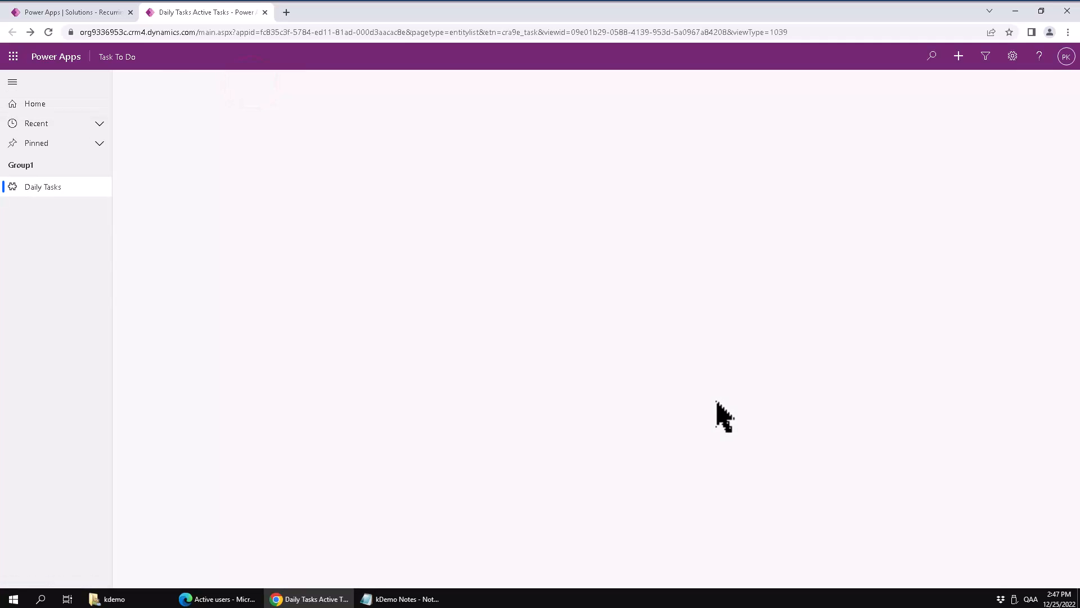
Set Done to Yes on the remaining Send invoices task, and save and close it.
click(153, 186)
click(692, 186)
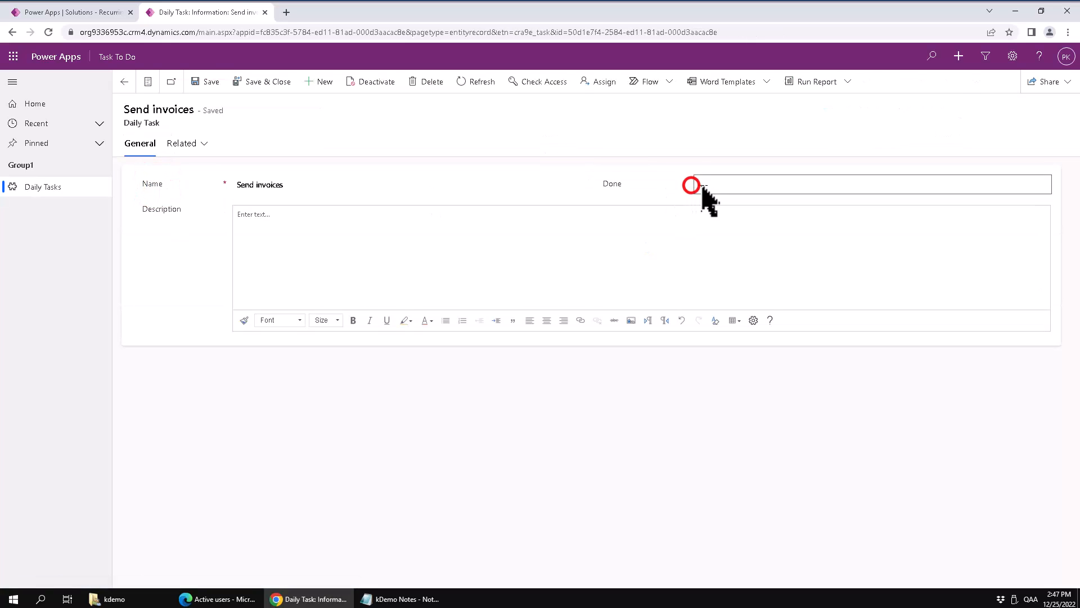
click(701, 186)
click(707, 188)
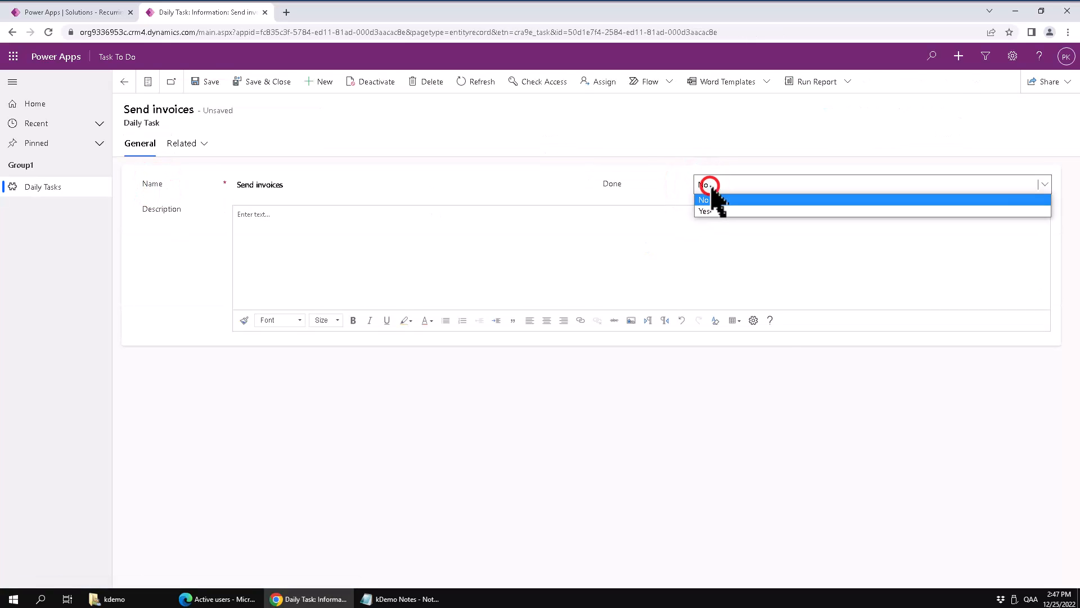
click(707, 210)
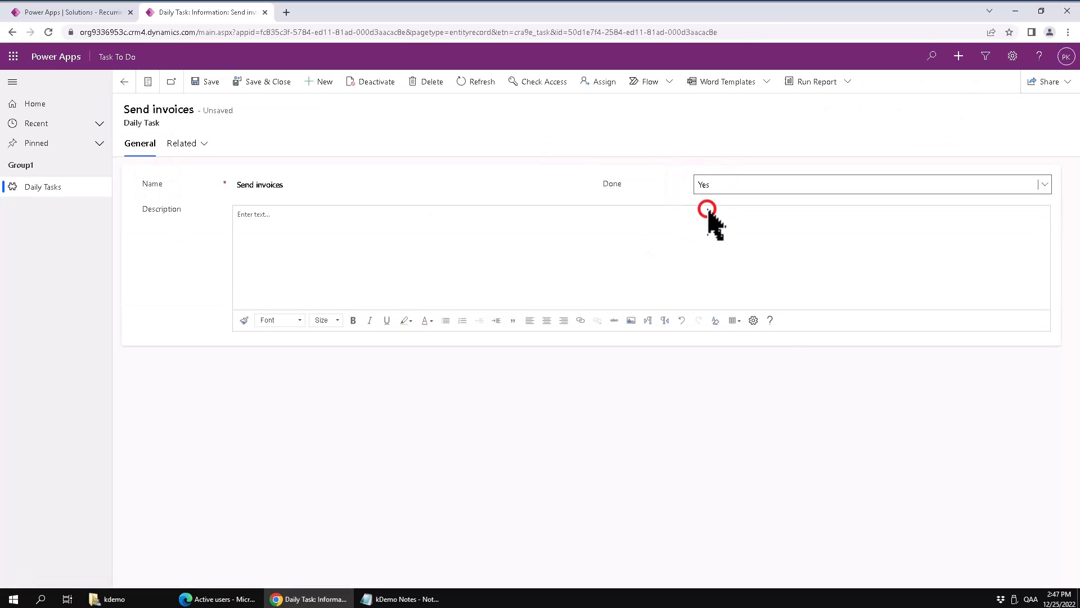
click(249, 84)
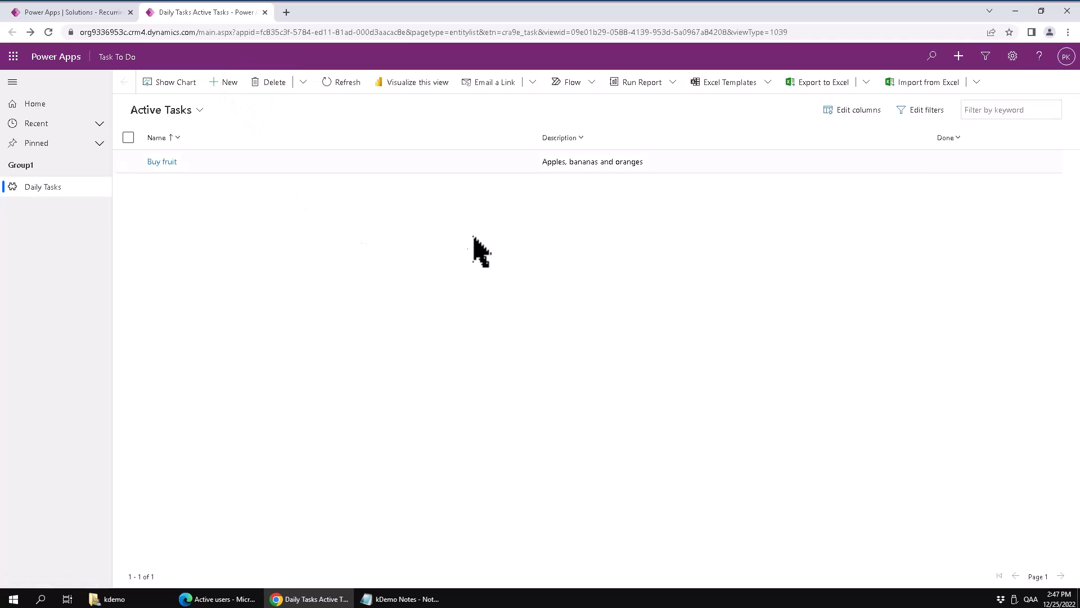